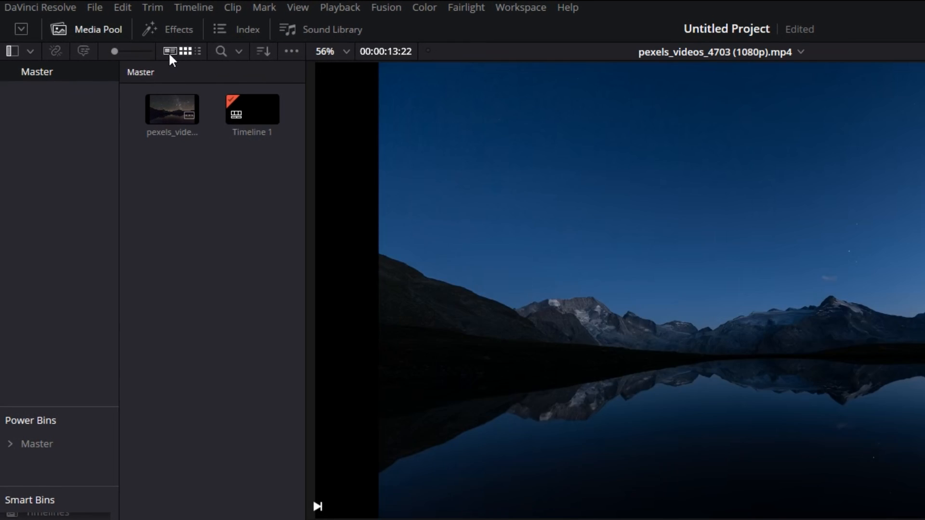
Add a Text+ title at the start of the Video 1 track.
left_click(105, 18)
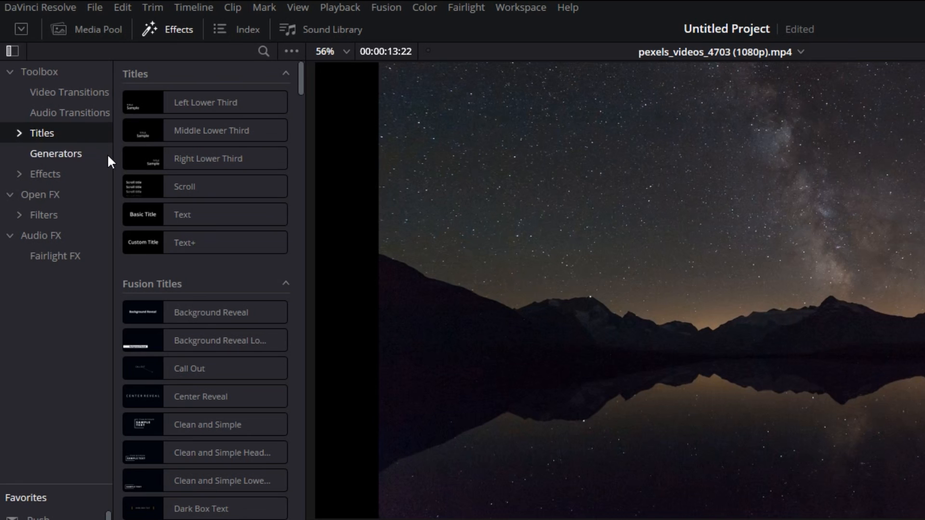
left_click_drag(194, 245, 233, 272)
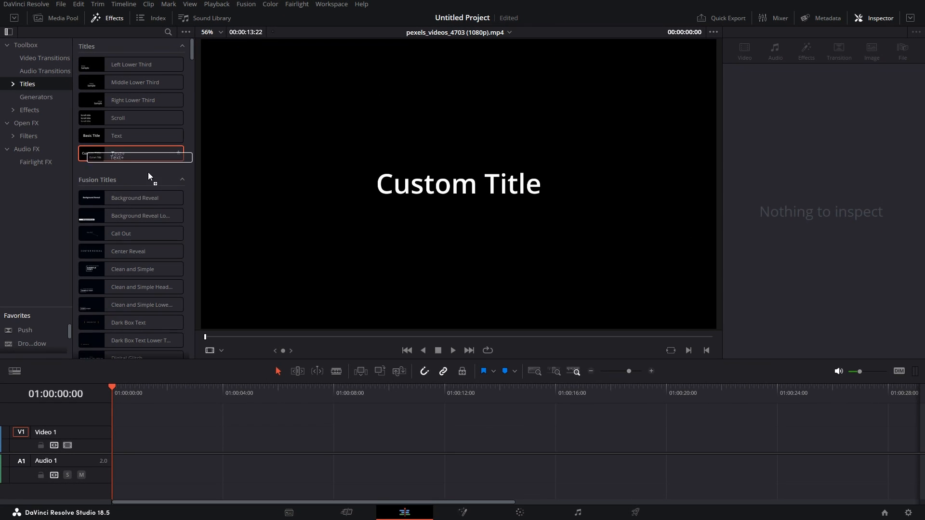
left_click_drag(148, 172, 132, 440)
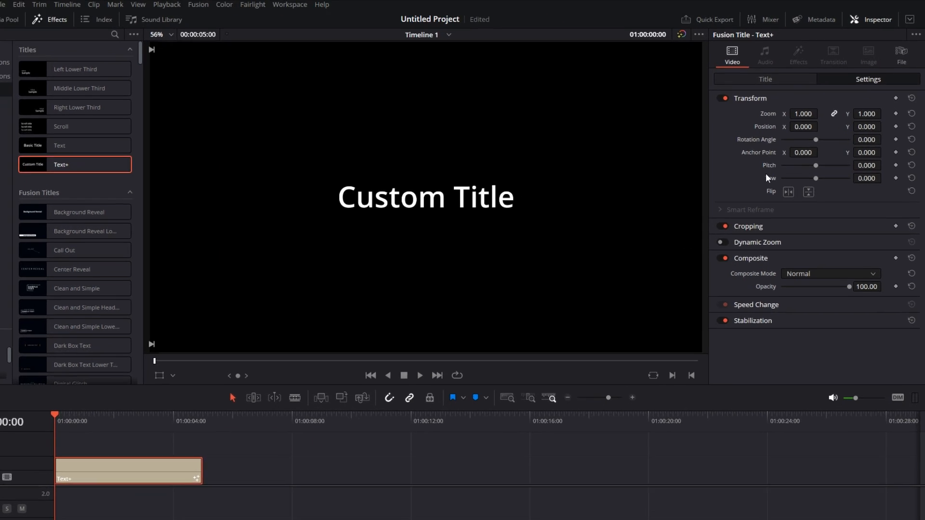
Replace the title's sample text with "GRADIENT" on the first line and "IN TEXT" on the second.
left_click(787, 76)
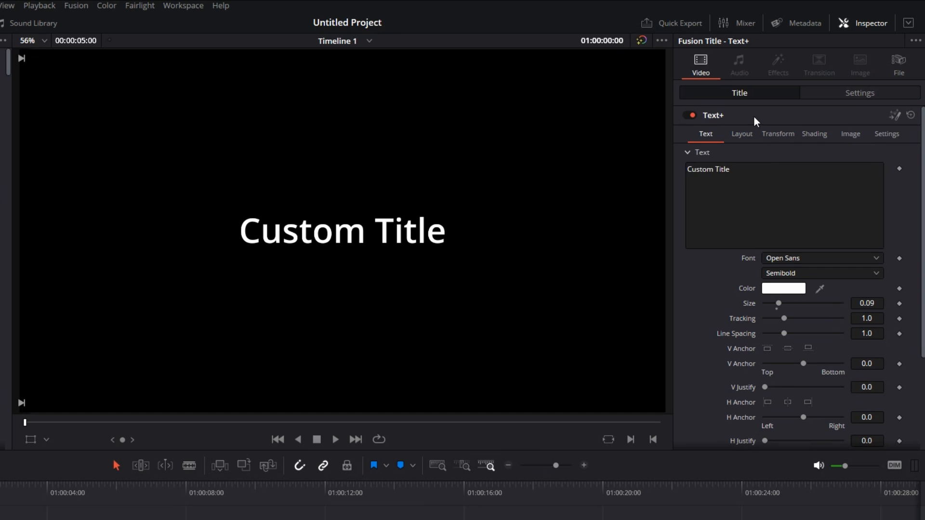
left_click(736, 191)
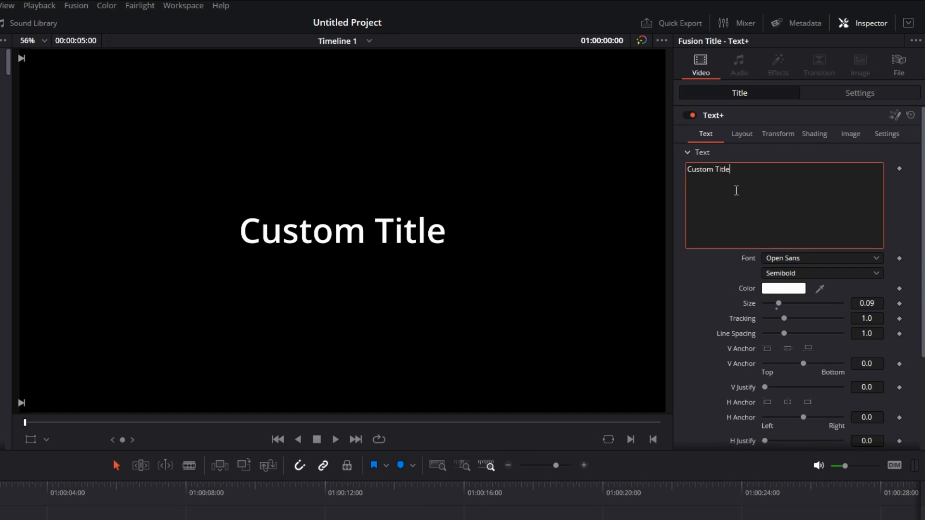
key("ctrl+a")
type("GRADIENT")
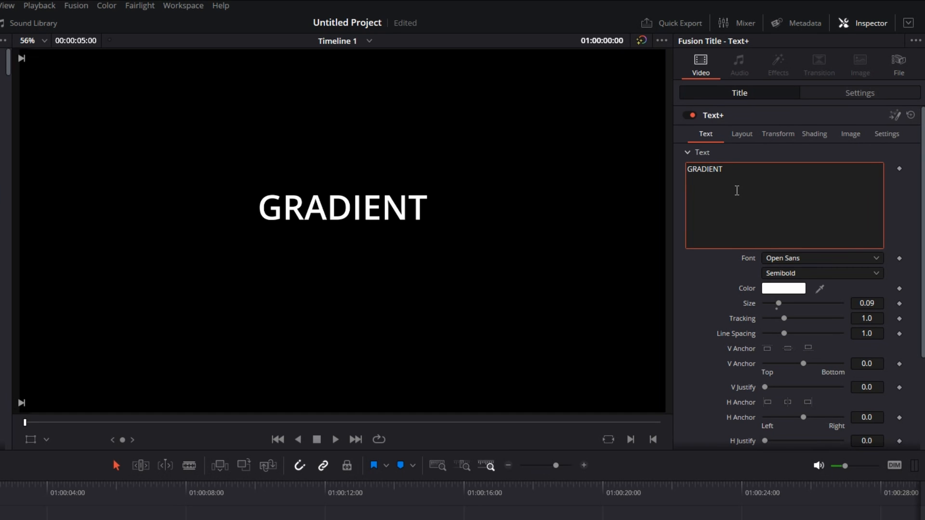
key("Return")
type("IN TEXT")
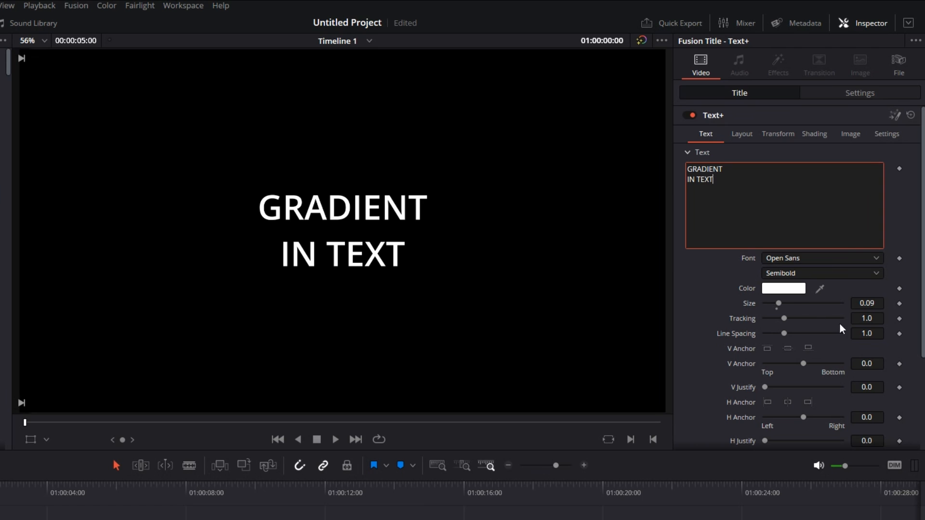
Format the title in Inter Black with line spacing 0.817 and size 0.2365.
left_click_drag(869, 334, 854, 333)
left_click(850, 258)
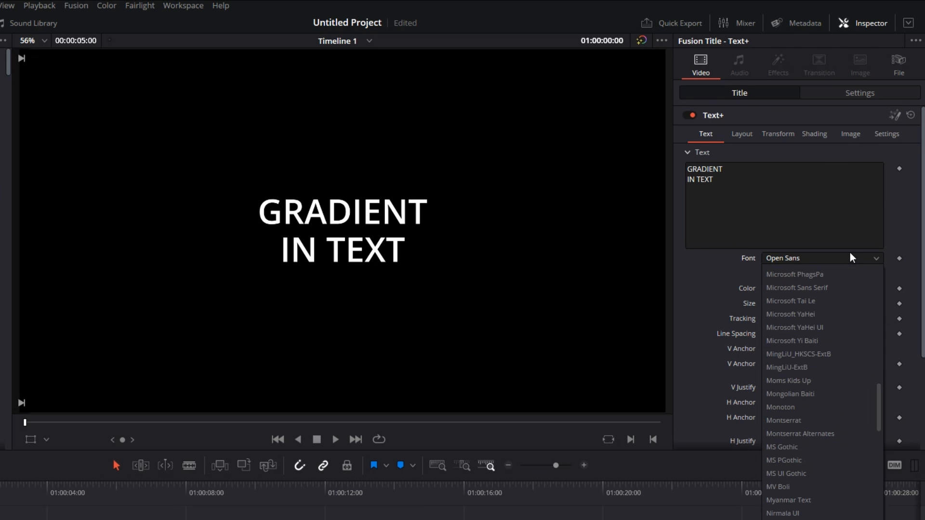
type("inter")
key("Return")
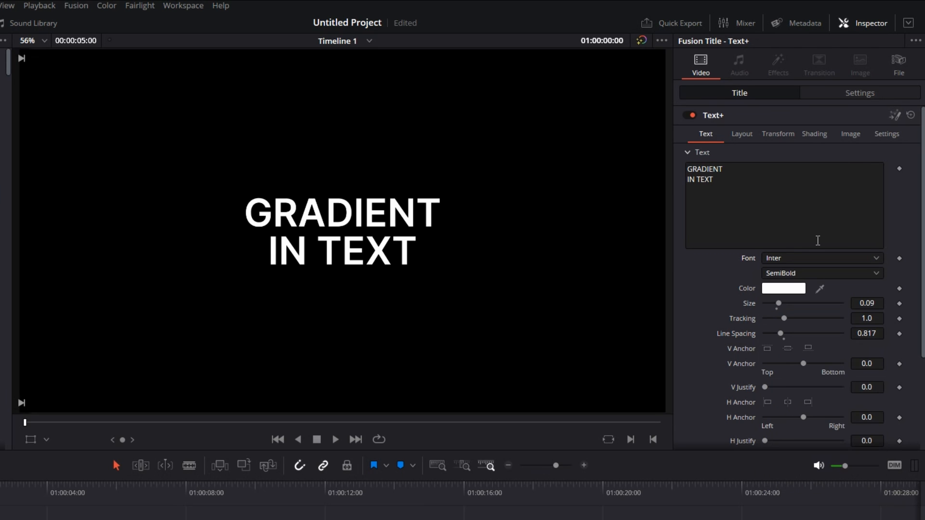
left_click(803, 274)
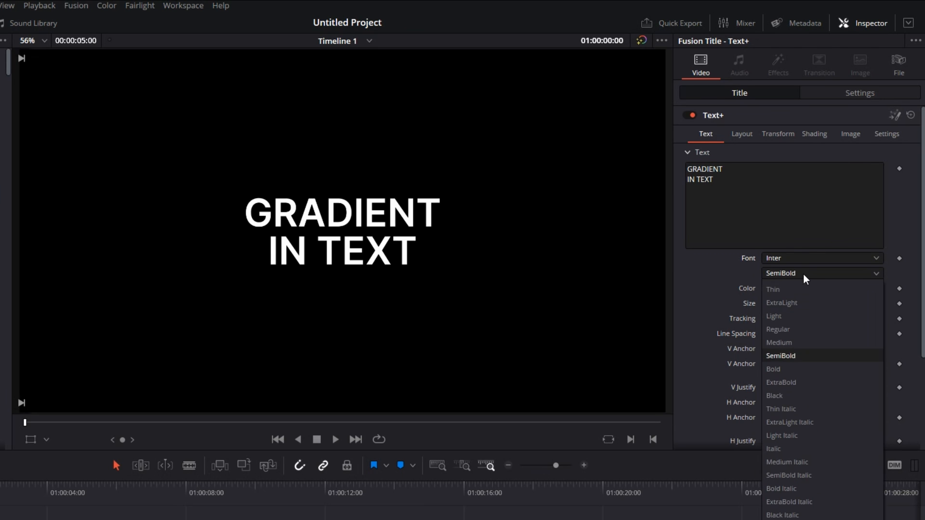
left_click(782, 394)
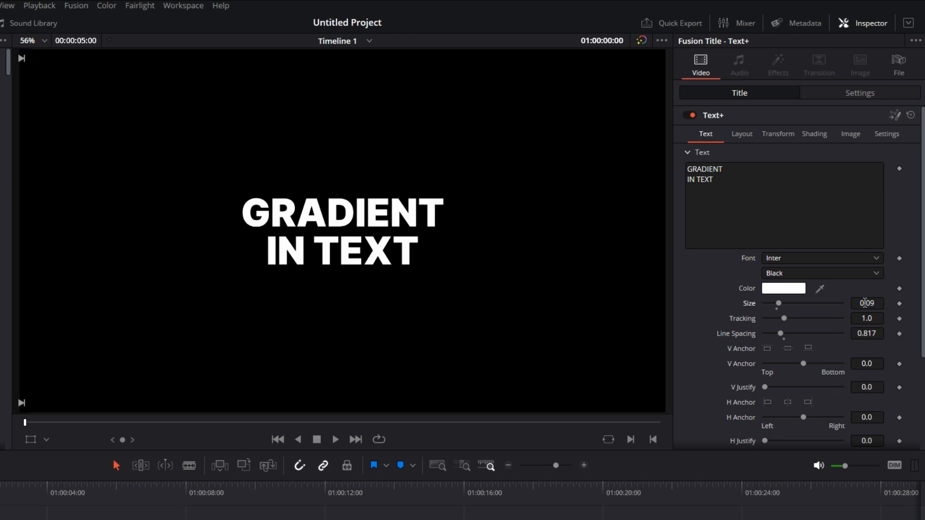
left_click_drag(867, 303, 918, 303)
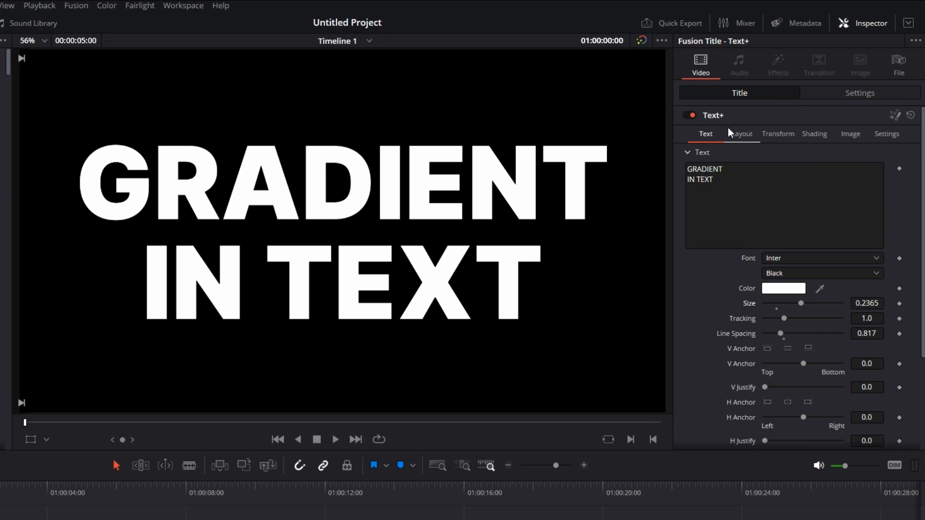
Change the title's shading type to Gradient and set the gradient's black start stop to #00F260.
left_click(808, 133)
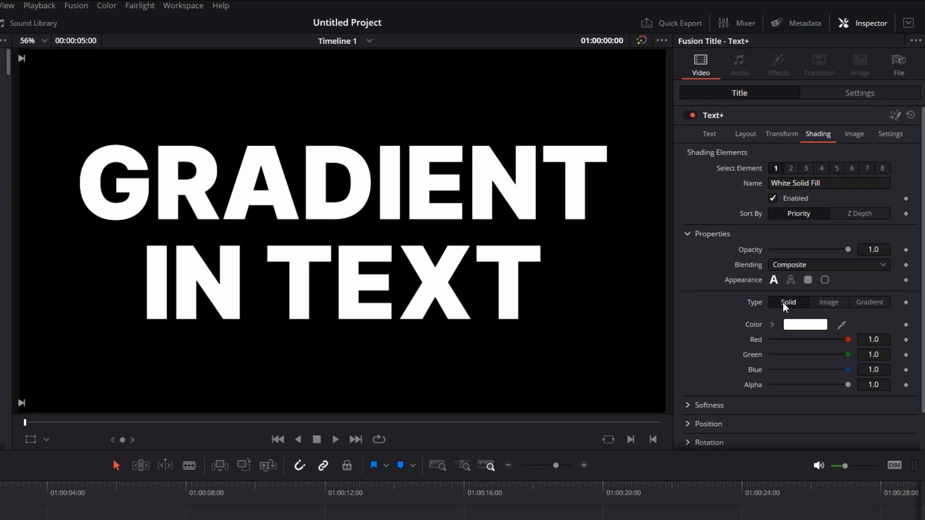
left_click(854, 303)
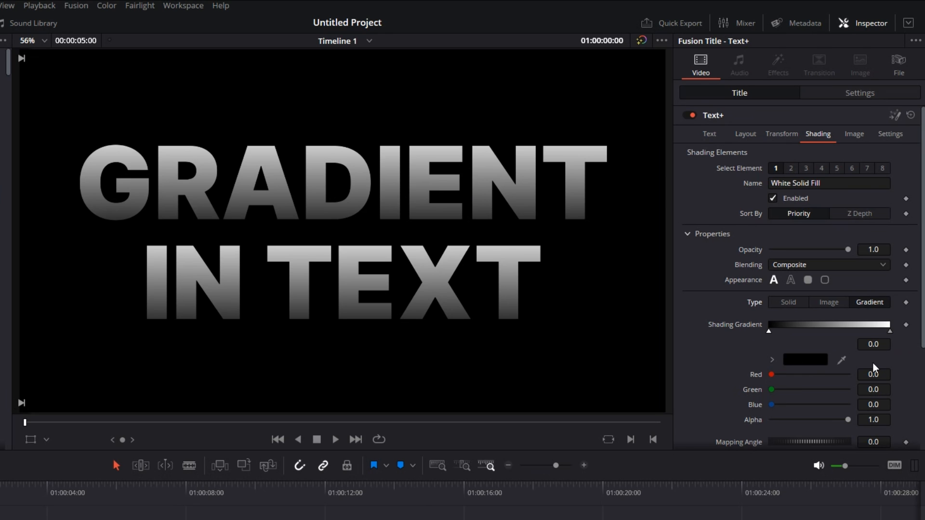
left_click(770, 332)
left_click(799, 366)
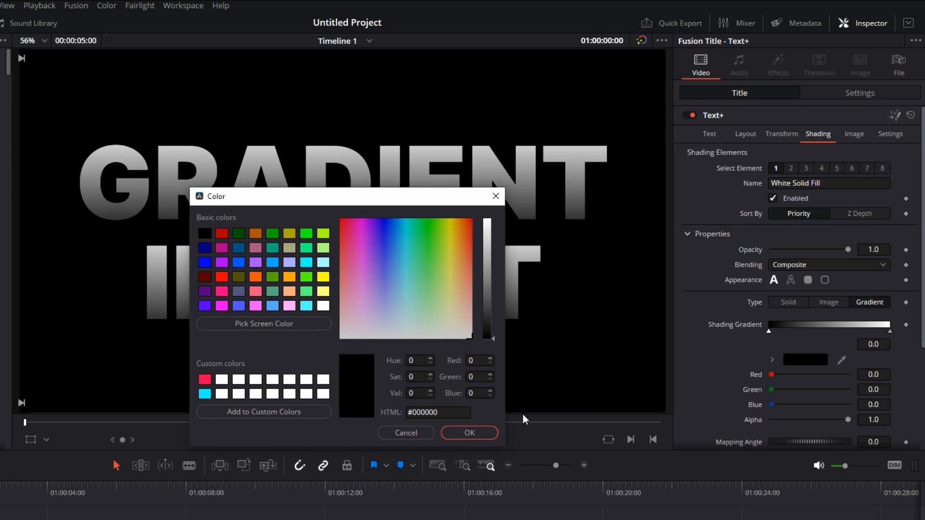
triple_click(447, 413)
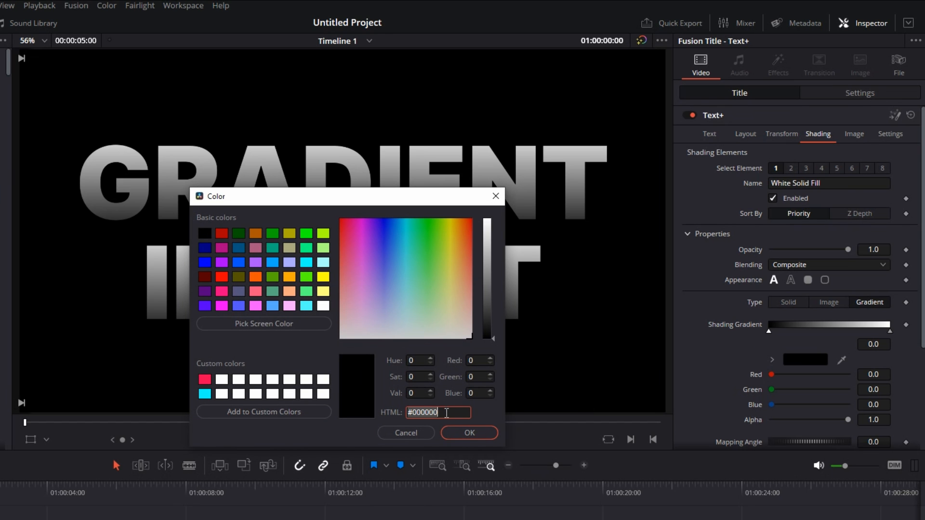
key("super+v")
left_click(475, 505)
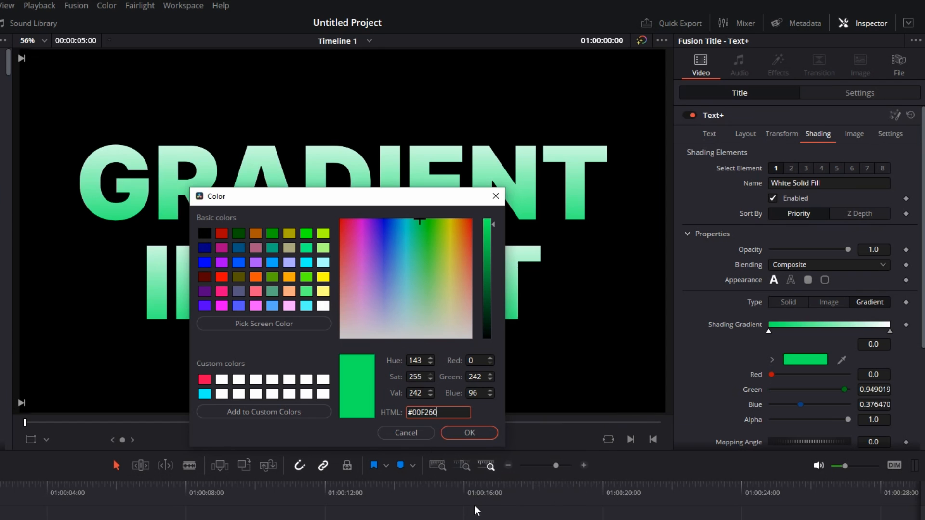
left_click(461, 435)
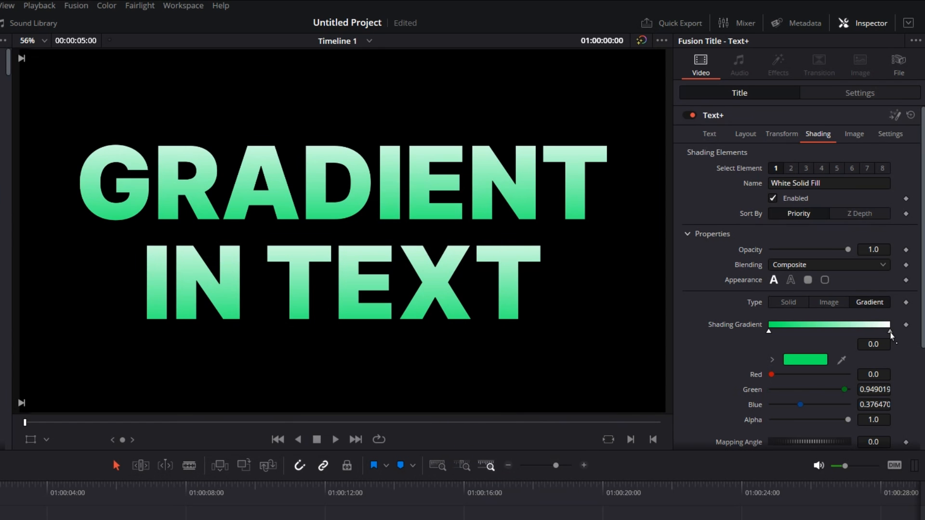
Set the white end stop of the shading gradient to #0575E6.
left_click(890, 331)
left_click(800, 360)
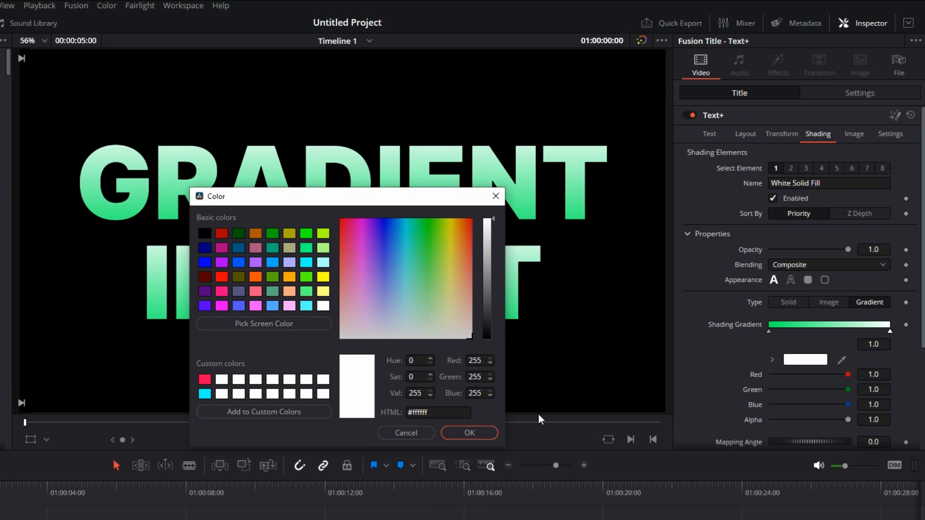
left_click(440, 413)
key("ctrl+a")
key("super+v")
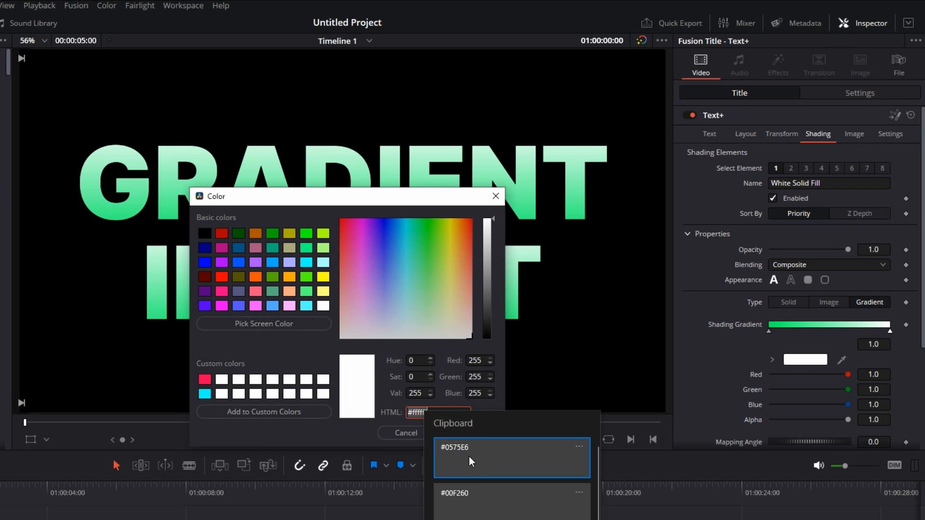
left_click(472, 461)
left_click(459, 430)
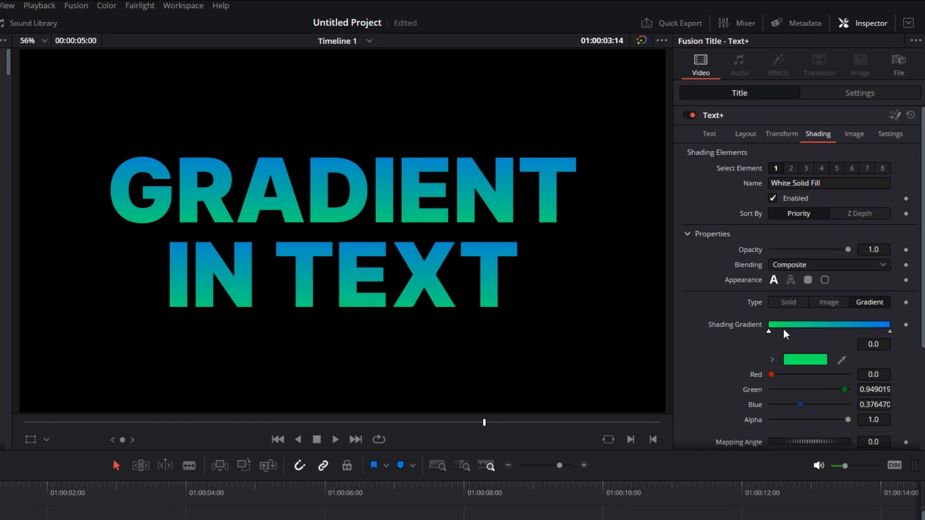
Try three intermediate stops on the shading gradient, with the one nearest the green end coloured #d60004, and delete them again.
left_click(827, 329)
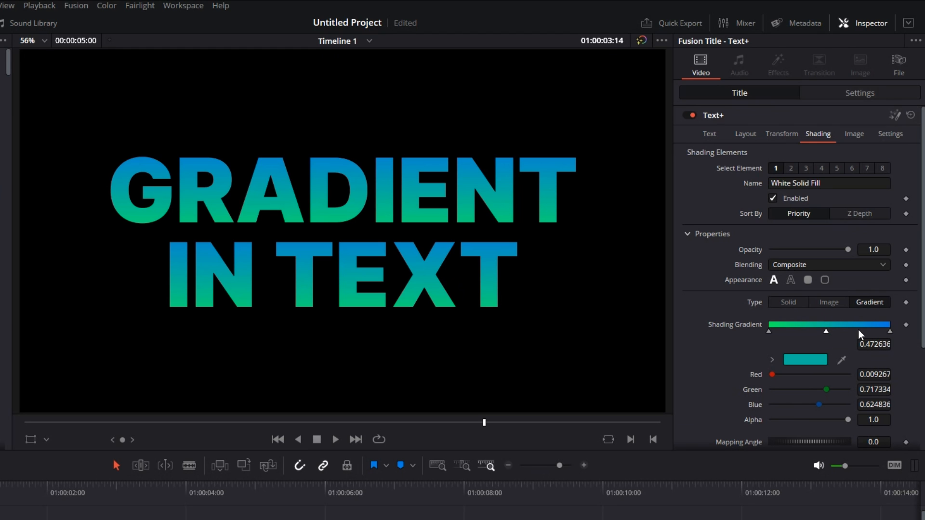
left_click(860, 330)
left_click(796, 330)
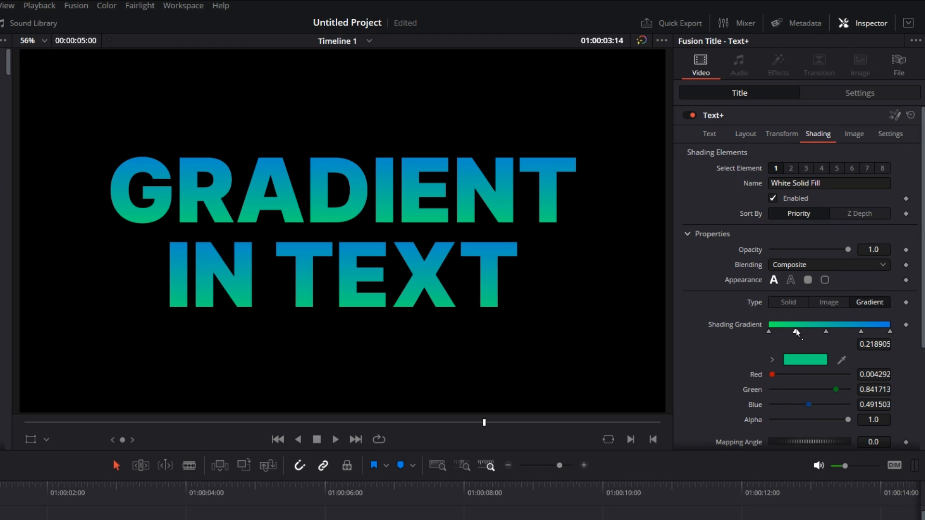
left_click(797, 360)
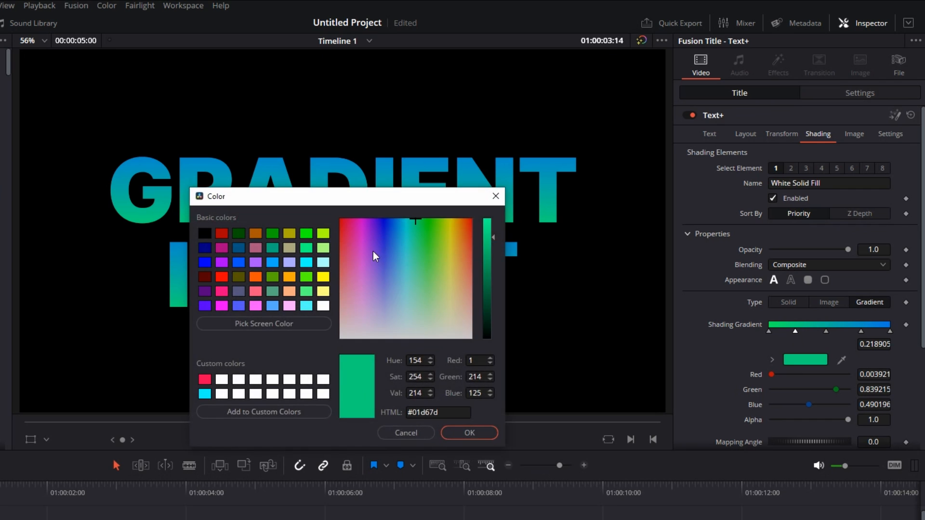
left_click_drag(364, 196, 418, 215)
left_click_drag(417, 244, 386, 233)
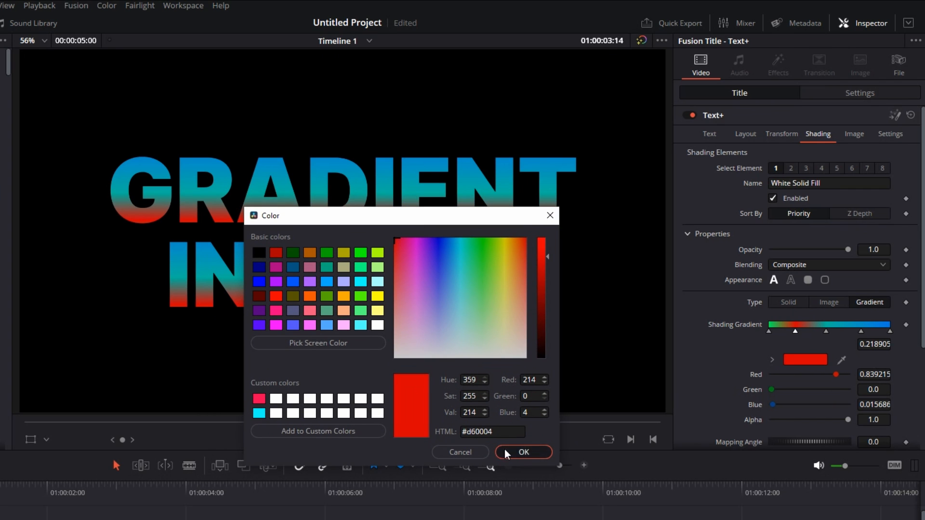
left_click(514, 452)
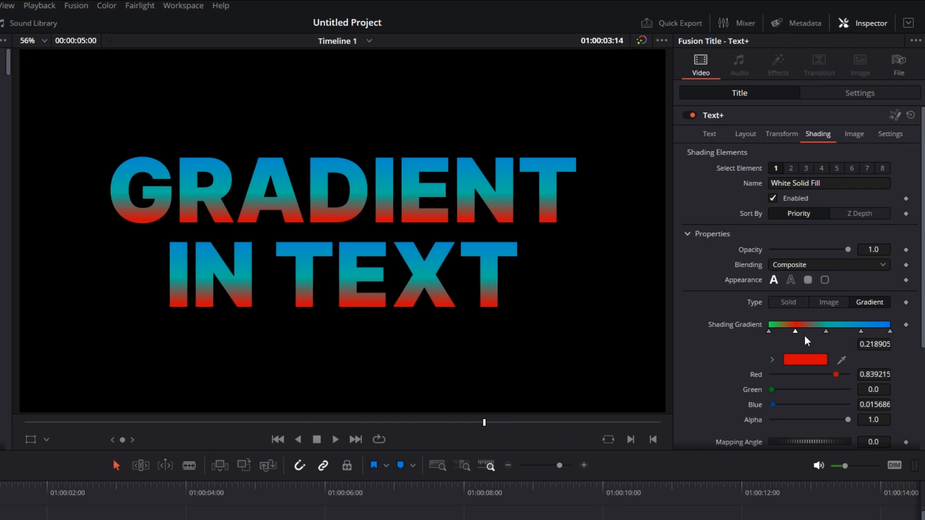
key("Delete")
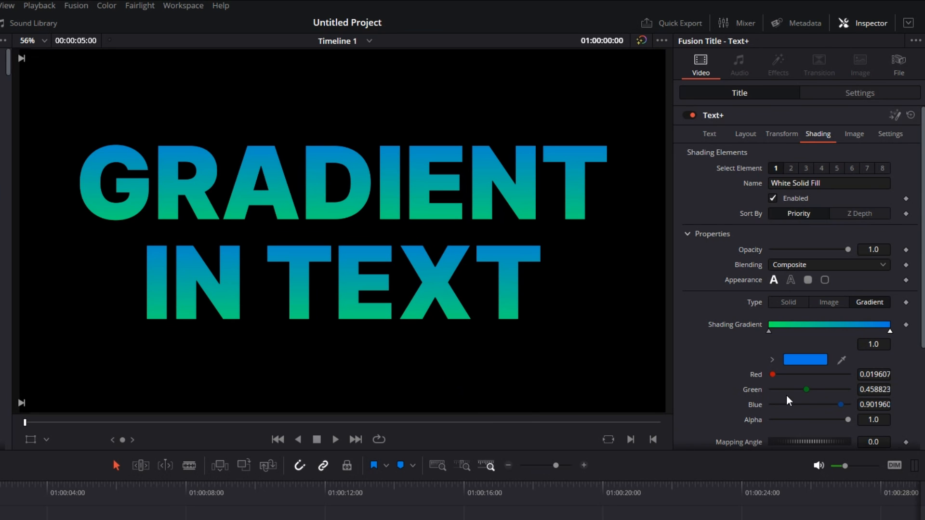
Set the gradient's mapping angle to 221.7.
scroll(787, 397, "down", 5)
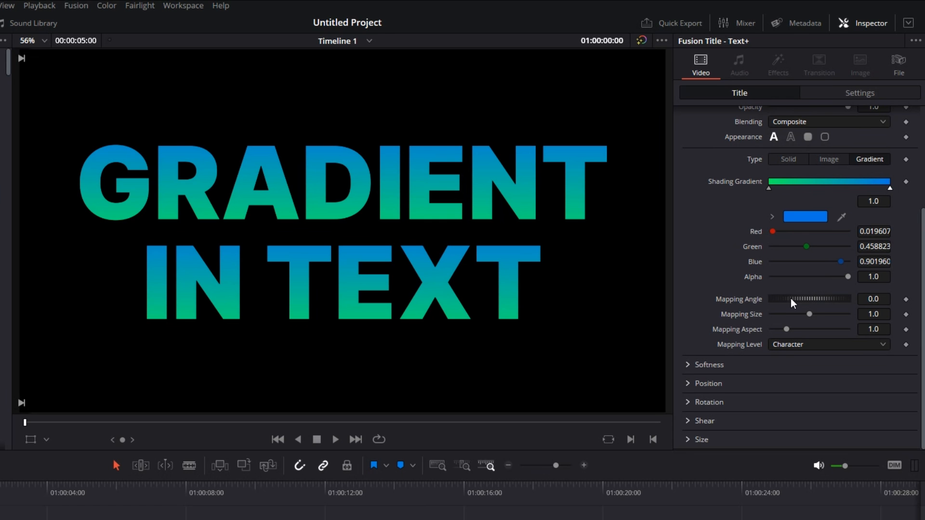
left_click_drag(791, 299, 844, 299)
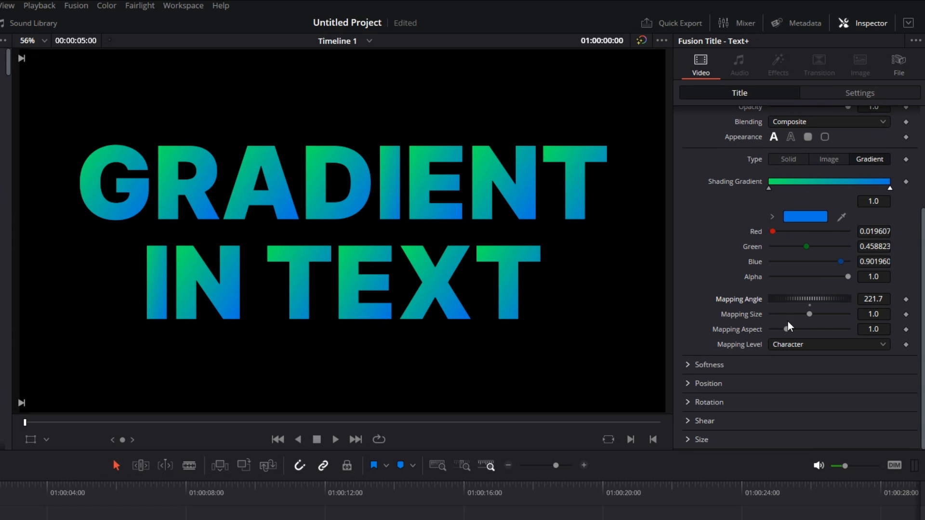
Try a mapping size of 0.00001 and a mapping aspect of 5.0 on the gradient, resetting each to its default.
left_click_drag(810, 314, 736, 318)
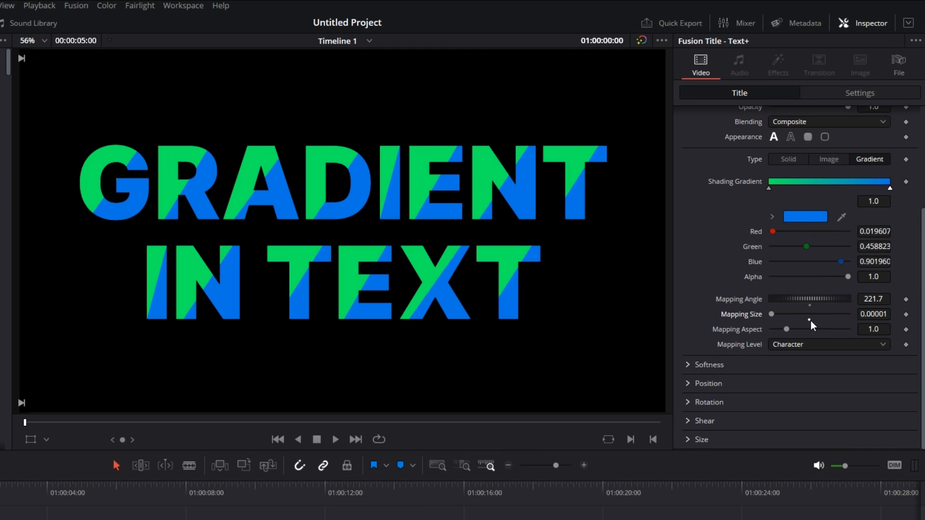
double_click(738, 315)
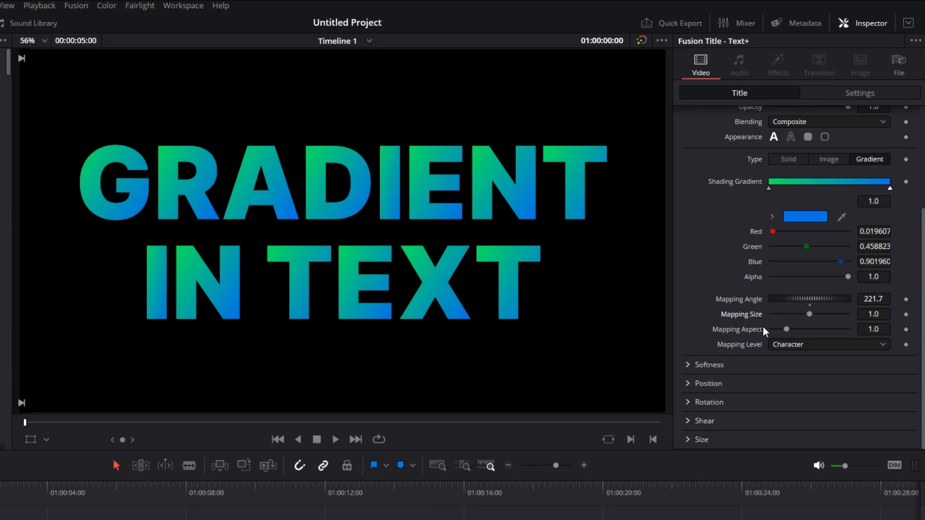
left_click_drag(784, 329, 895, 339)
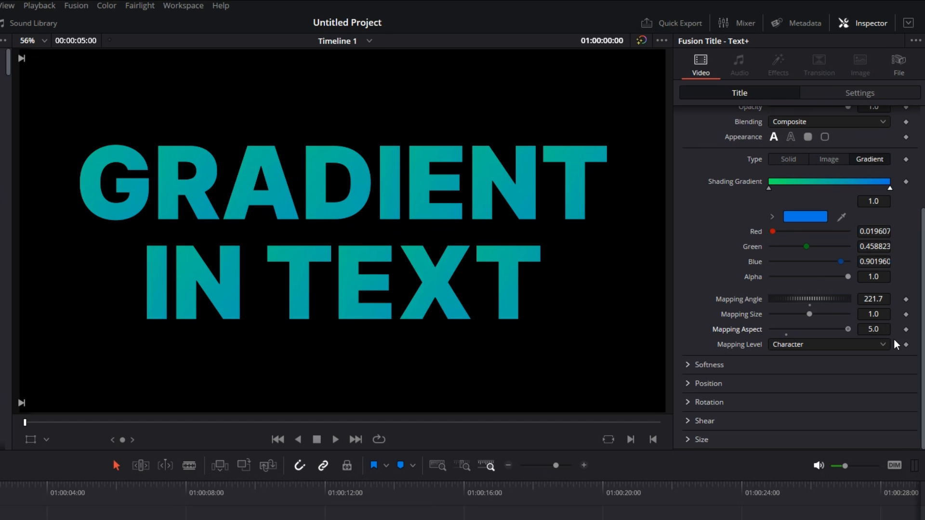
double_click(758, 326)
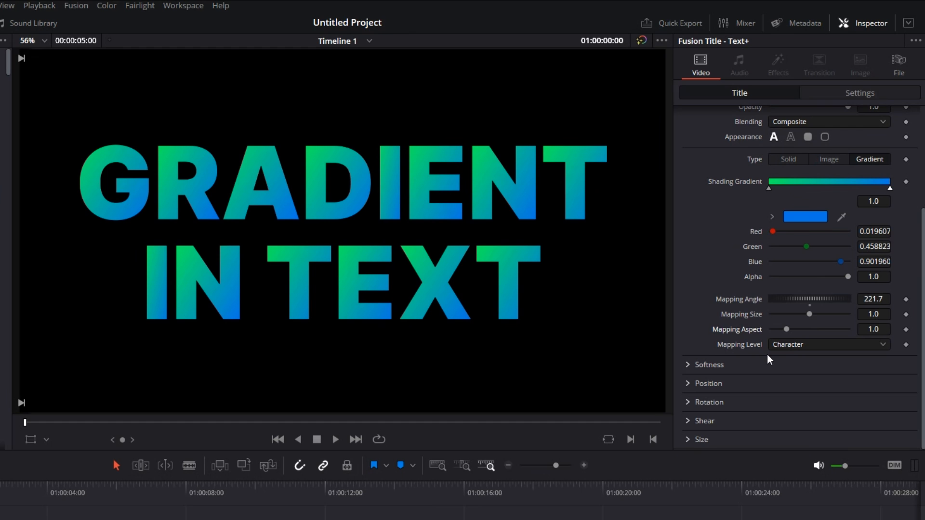
Set the gradient's mapping level to Full Image.
left_click(794, 345)
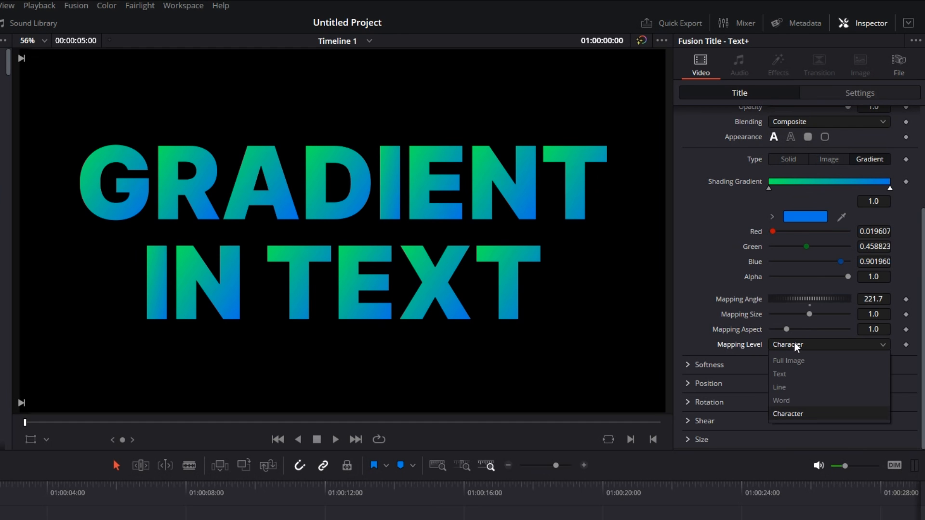
left_click(793, 360)
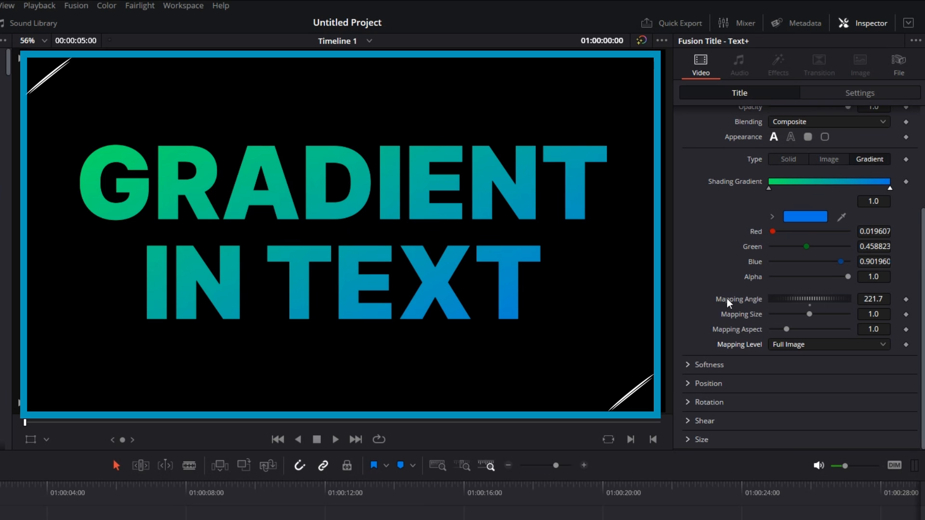
Try the Text, Line and Word mapping levels on the title's gradient, and finish with Character.
left_click(782, 348)
left_click(785, 375)
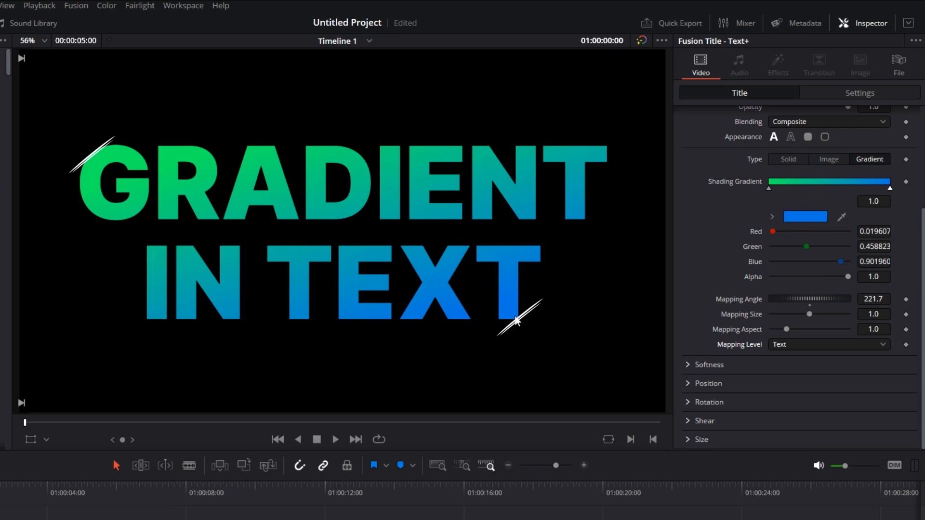
left_click(773, 345)
left_click(777, 388)
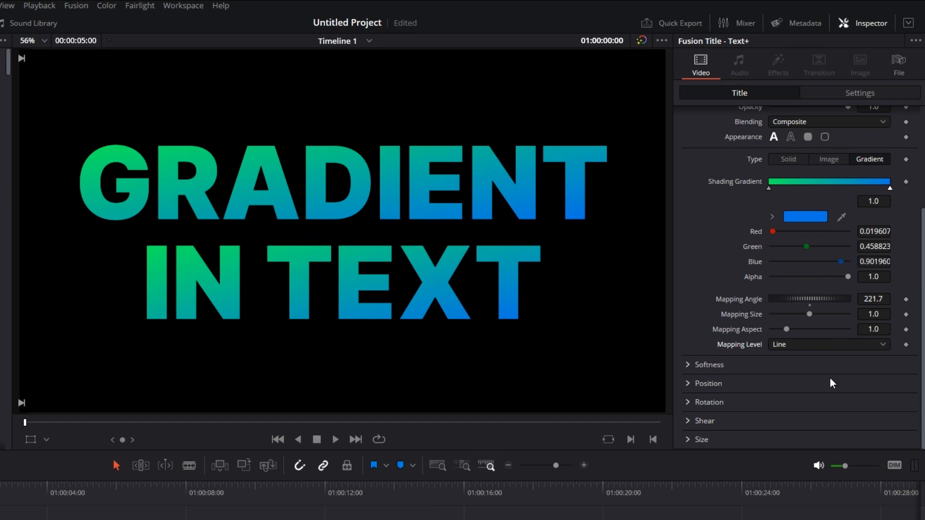
left_click(817, 345)
left_click(821, 397)
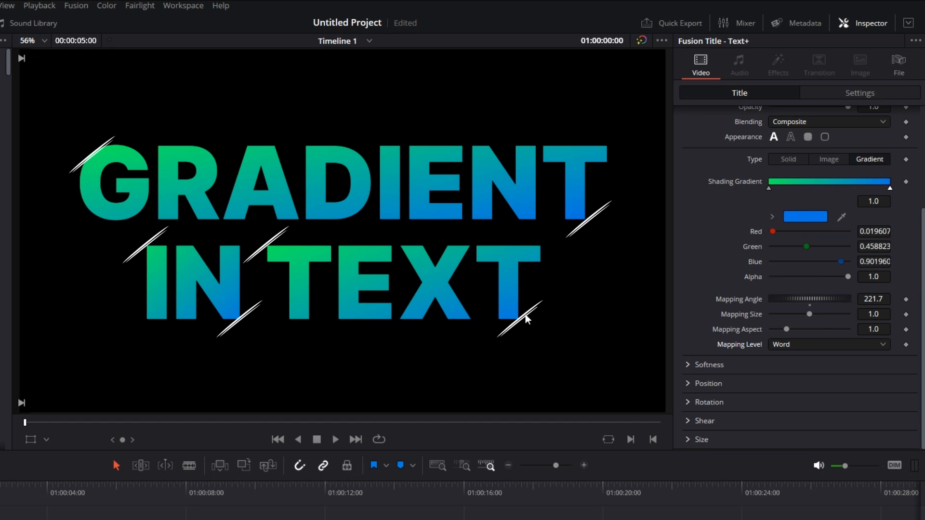
left_click(795, 341)
left_click(796, 410)
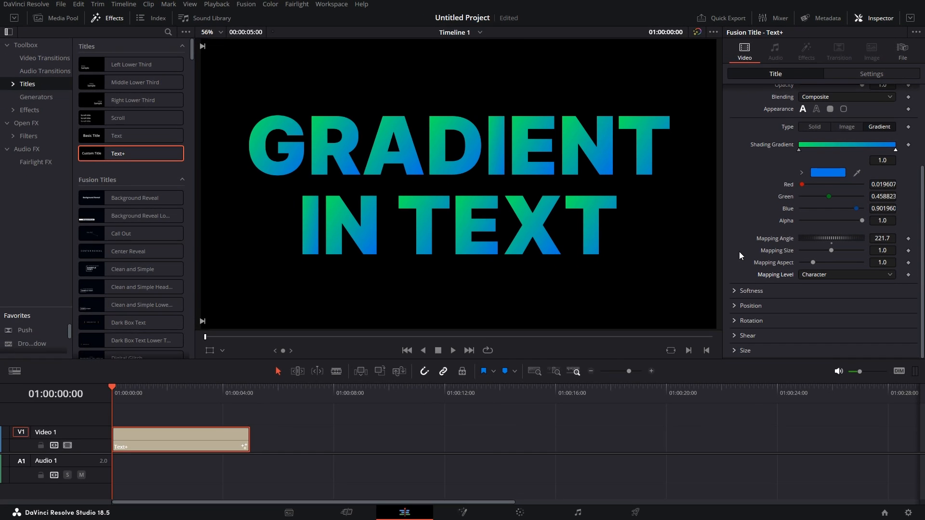
Delete the Text+ title and place a basic Text title at the start of the Video 1 track.
scroll(739, 252, "up", 5)
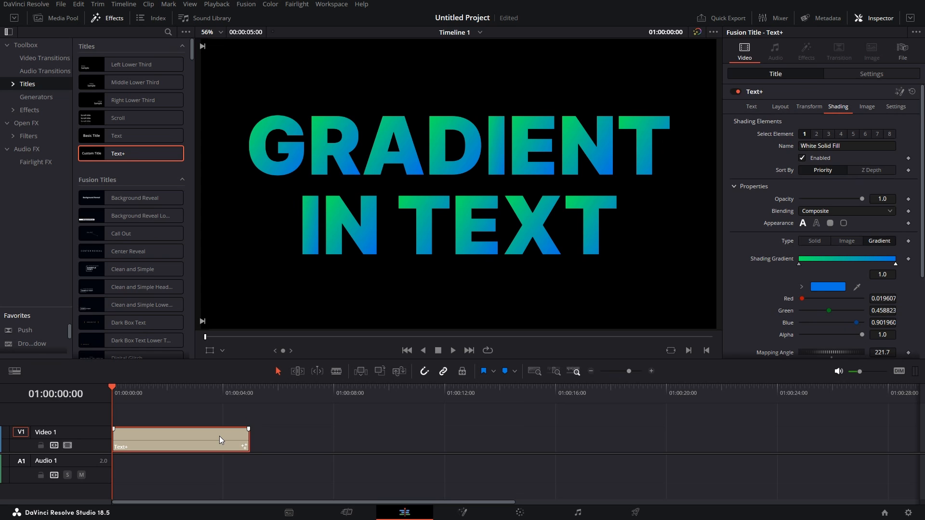
key("Delete")
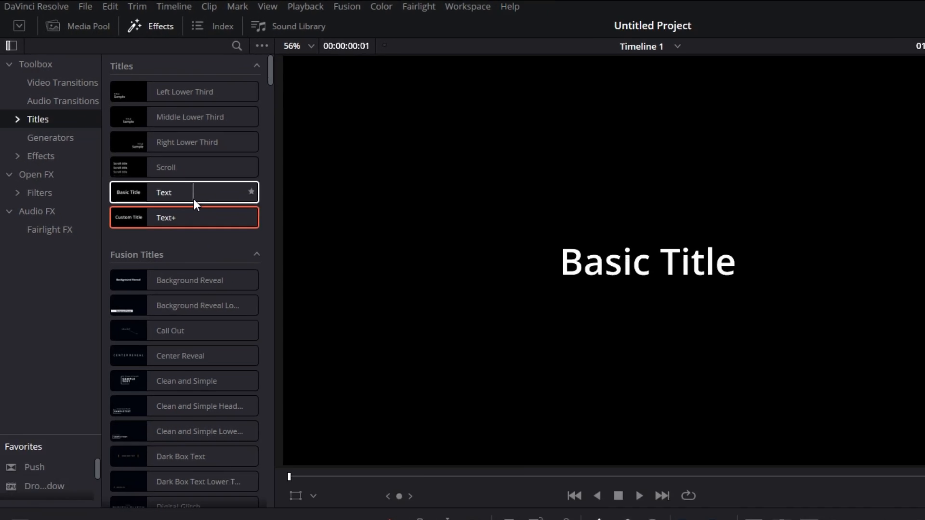
left_click_drag(195, 203, 118, 443)
Replace the basic title's default wording with "GRADIENT".
left_click(138, 440)
left_click(790, 139)
key("ctrl+a")
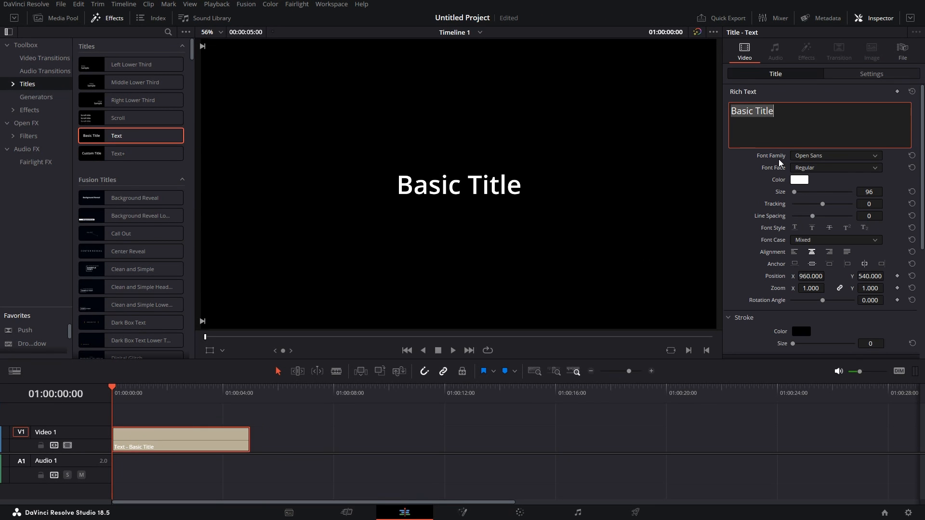
type("GRADIENT")
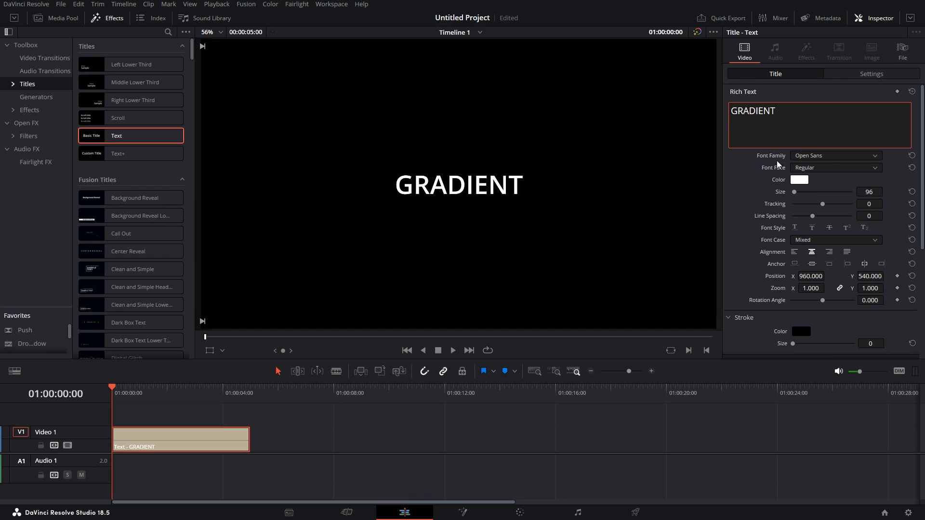
Set the GRADIENT title's font to Inter Black and its size to 298.
key("ctrl+a")
left_click(820, 159)
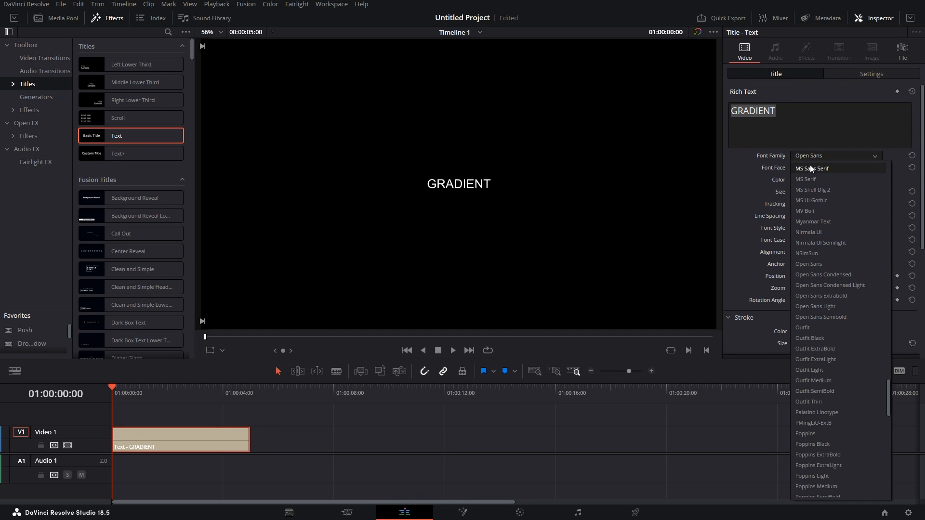
type("int")
key("Down")
key("Return")
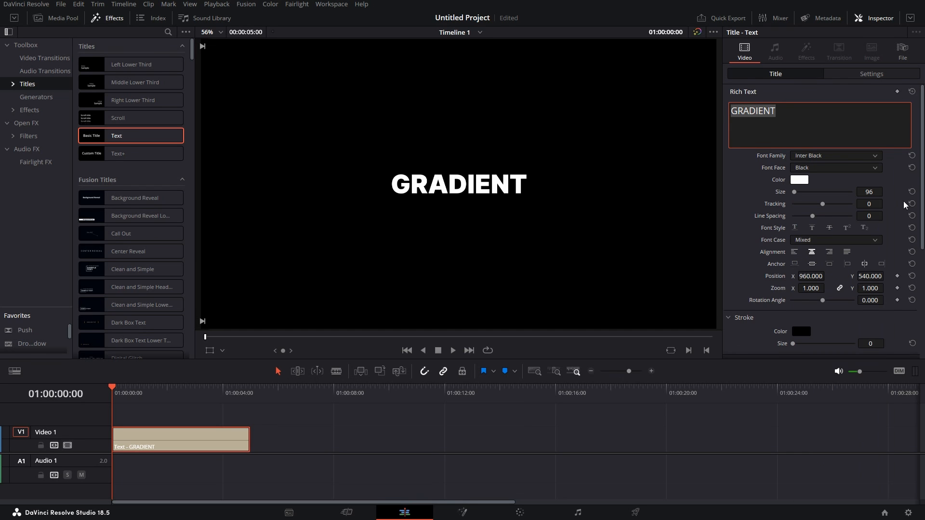
left_click_drag(869, 193, 905, 192)
left_click(365, 439)
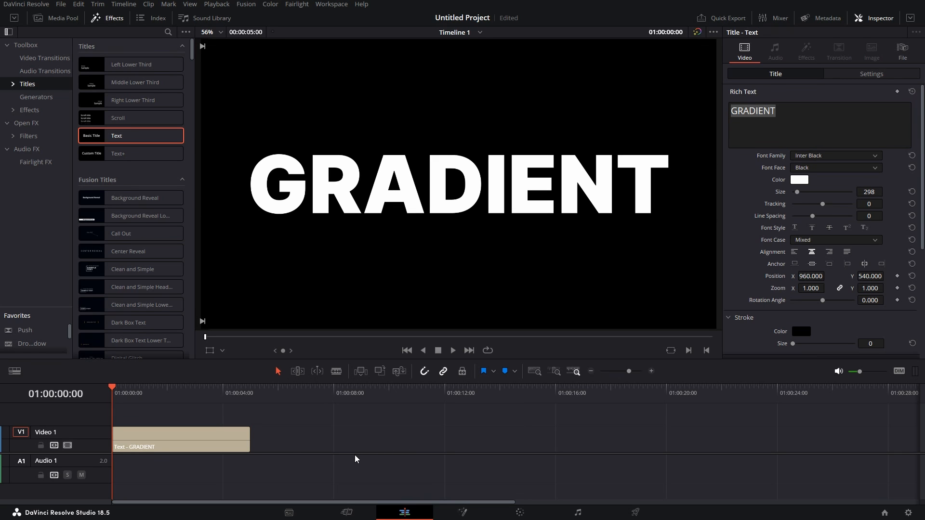
Set the GRADIENT title clip's composite mode to Alpha.
left_click(207, 438)
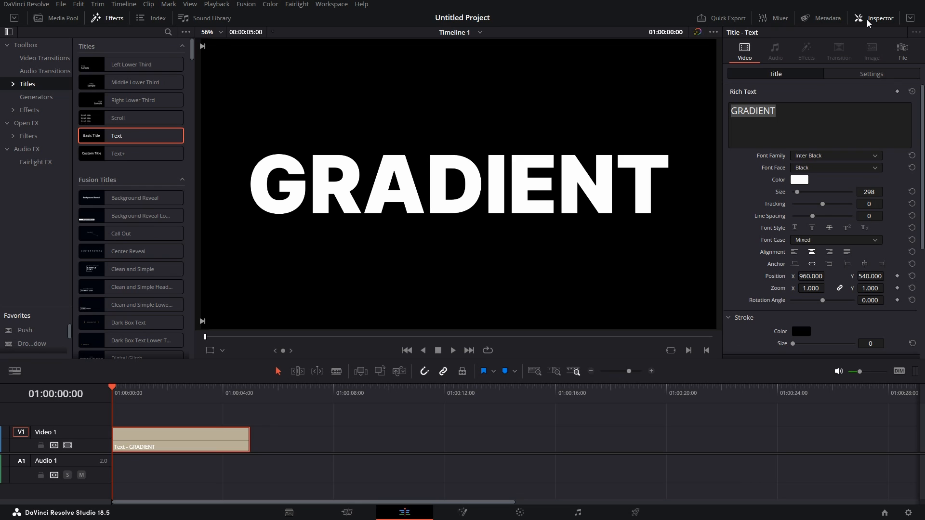
left_click(867, 74)
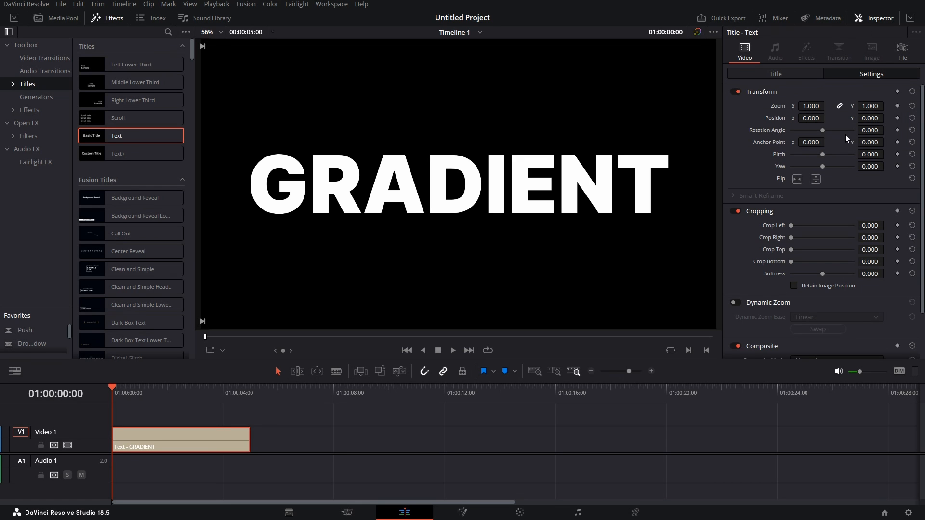
scroll(843, 136, "down", 2)
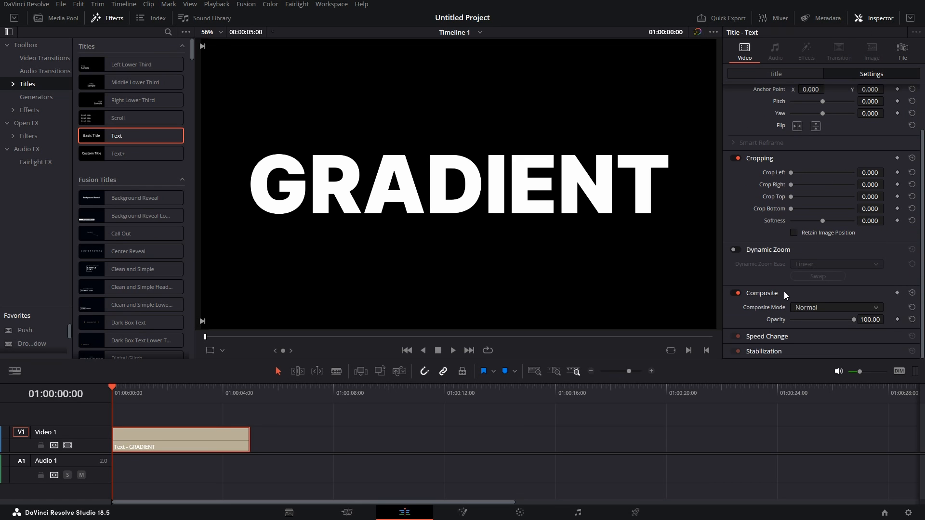
left_click(802, 309)
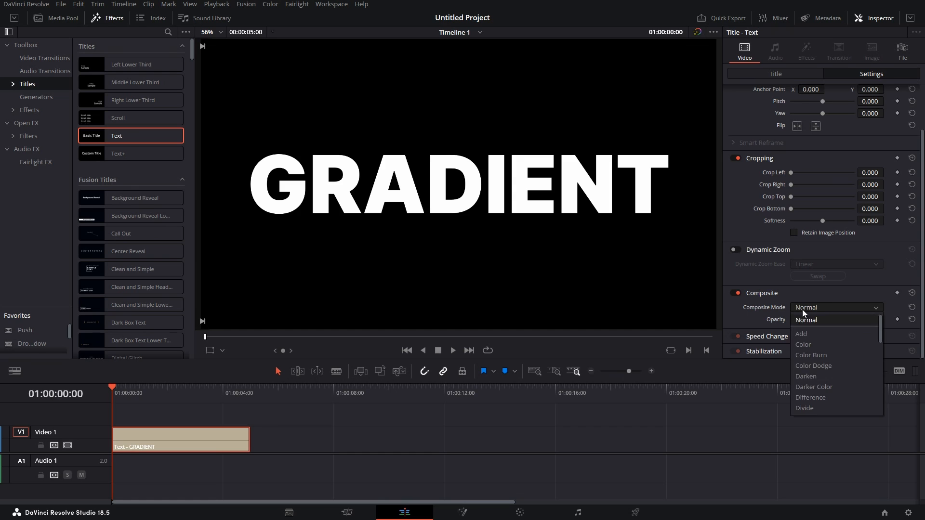
scroll(808, 357, "down", 5)
scroll(820, 386, "down", 2)
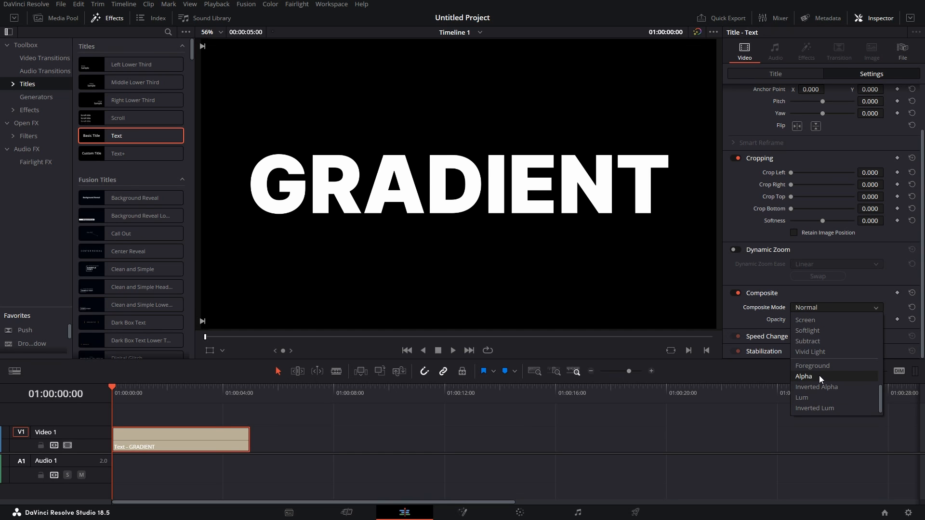
left_click(819, 375)
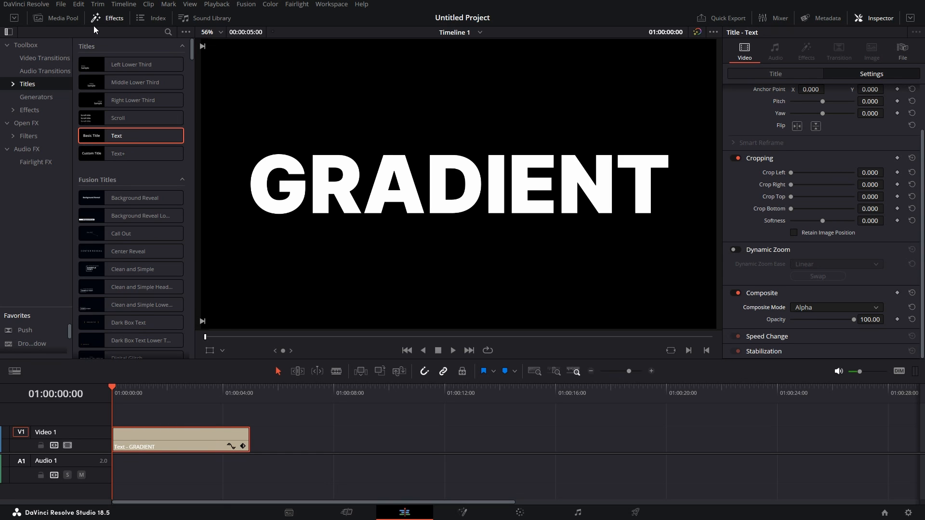
Place a Four Color Gradient generator on the Video 2 track, directly above the GRADIENT title.
left_click(53, 98)
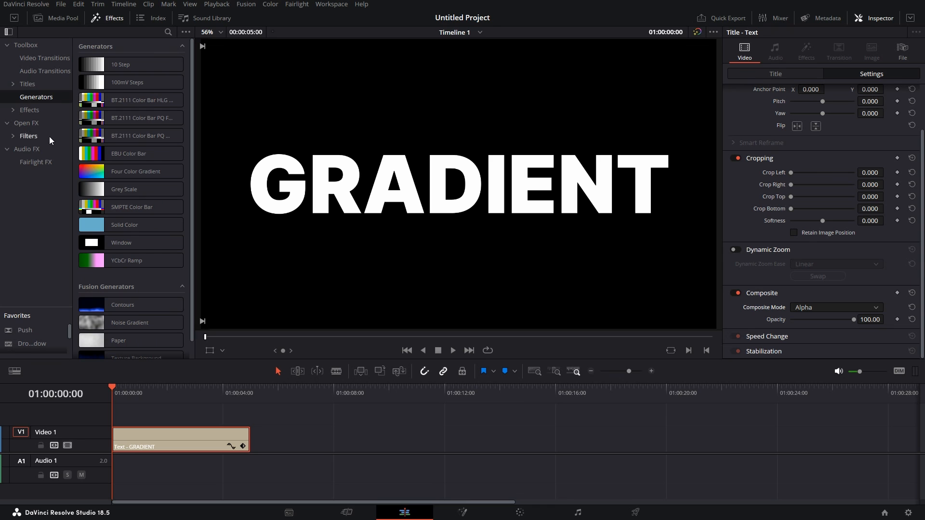
mouse_move(118, 175)
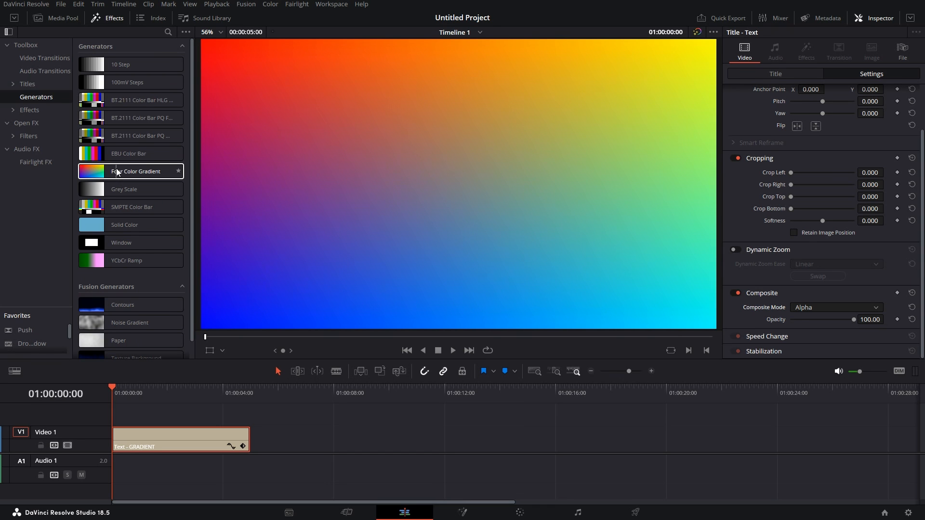
left_click_drag(118, 175, 143, 411)
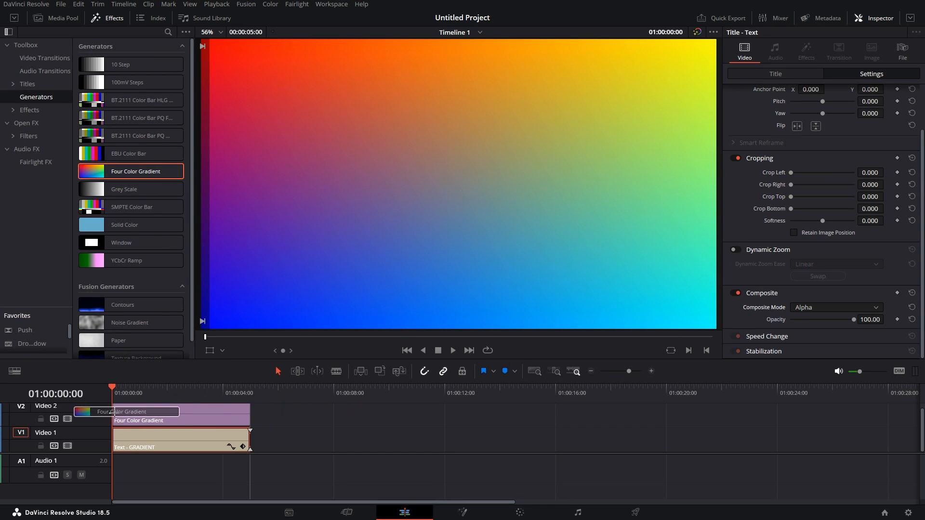
Set the Four Color Gradient clip's composite mode to Foreground.
left_click(143, 411)
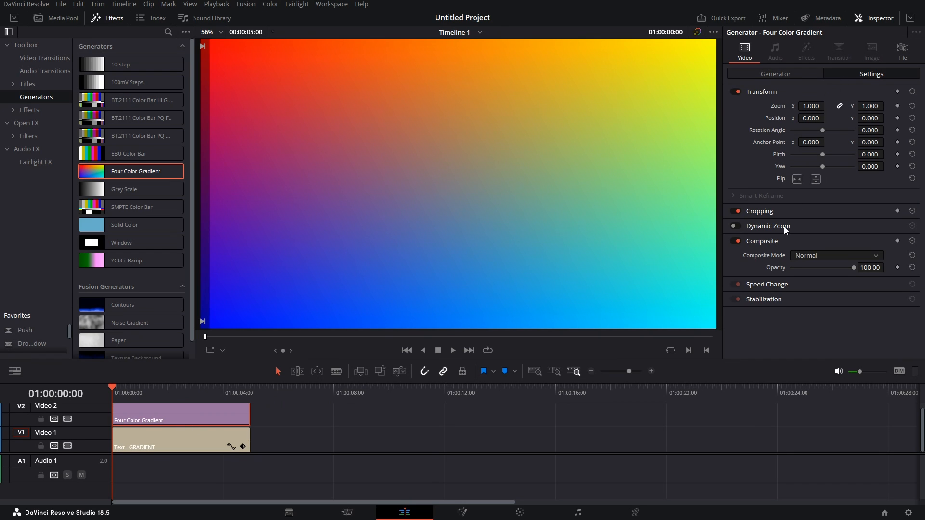
left_click(803, 256)
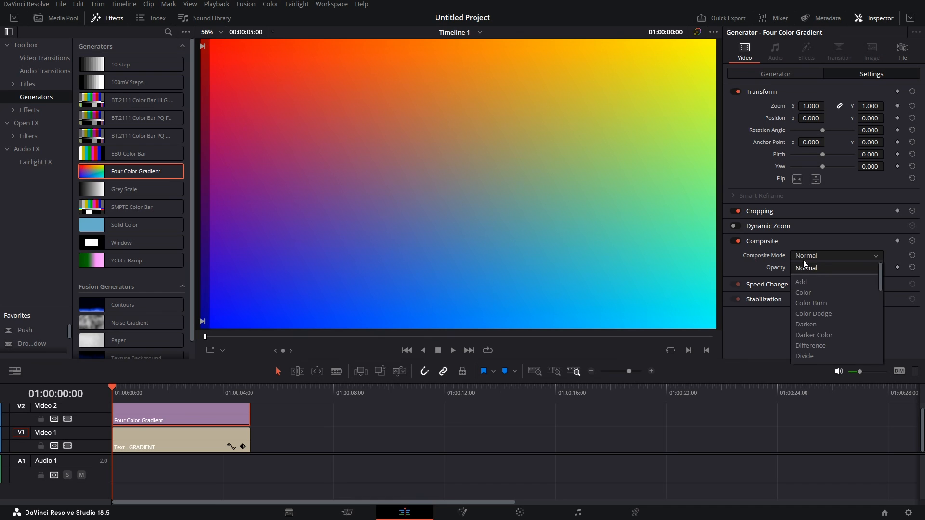
scroll(803, 271, "down", 5)
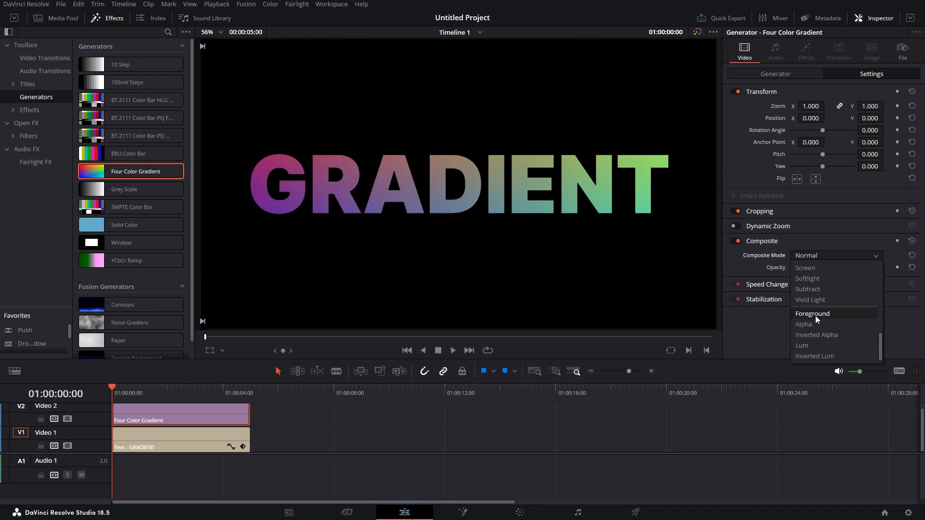
left_click(814, 315)
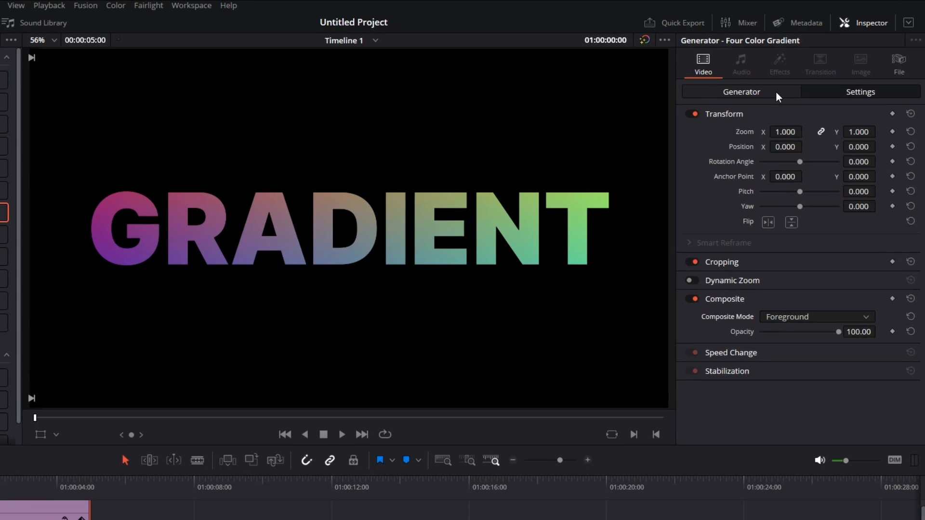
Try a centre of X 0.221 and Y 0.237 on the four-colour gradient, and reset both values.
left_click(803, 75)
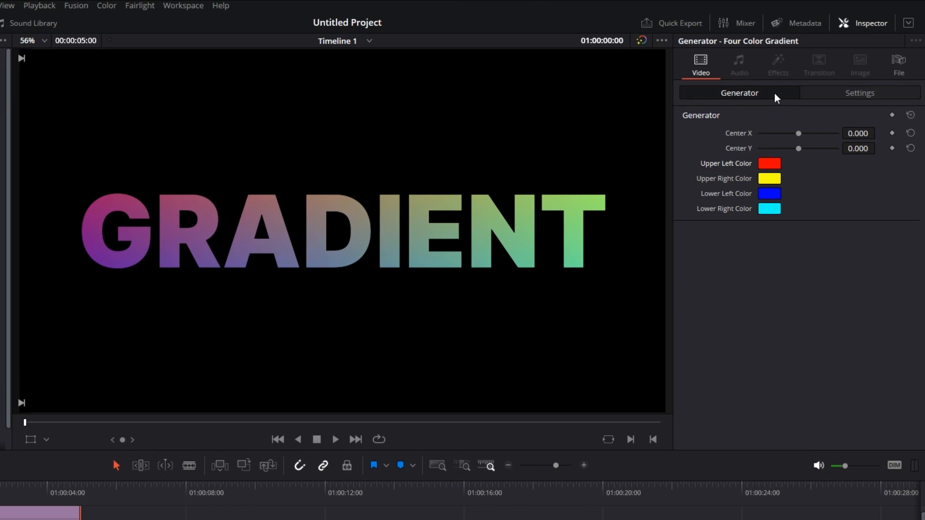
left_click_drag(798, 137, 795, 156)
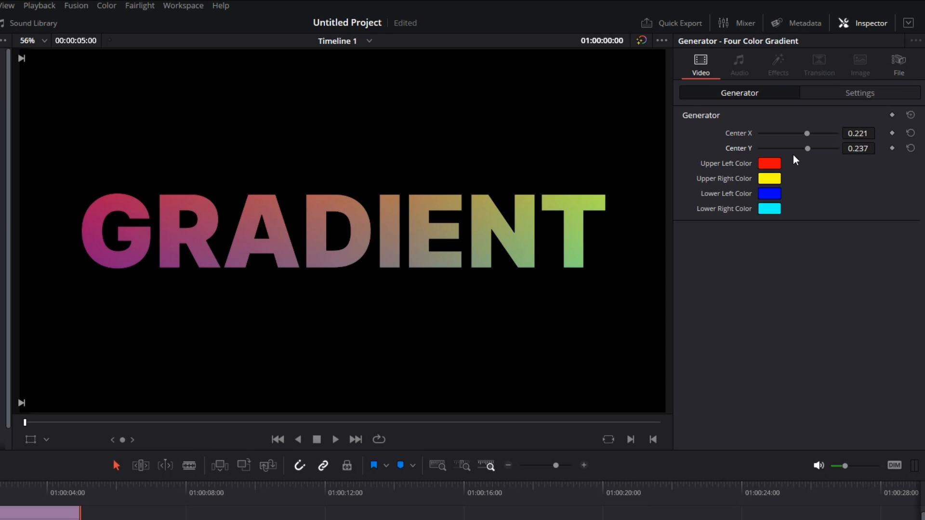
double_click(733, 146)
double_click(737, 133)
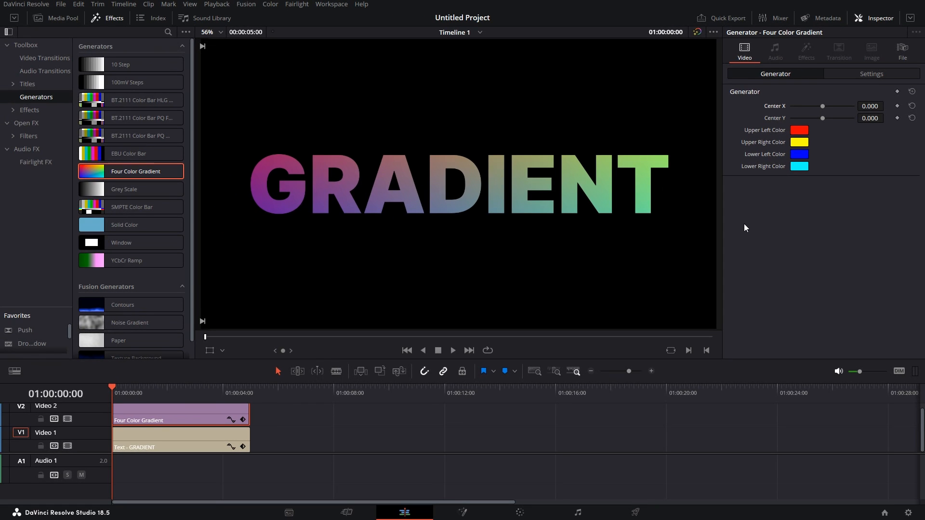
Keyframe the gradient clip's rotation angle from 0 at 01:00:00:00 to 360 at 01:00:05:00 and play the animation.
left_click(866, 74)
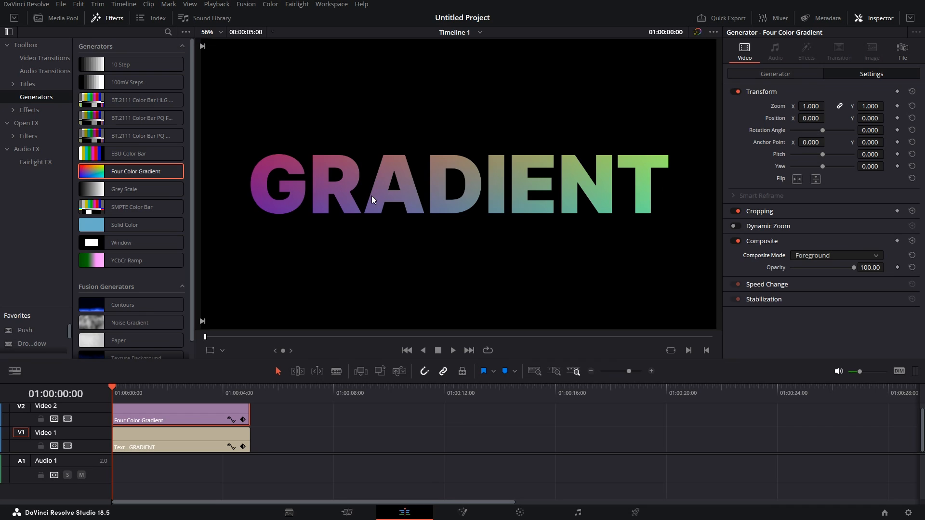
left_click_drag(173, 392, 108, 400)
left_click(897, 130)
left_click_drag(219, 393, 253, 392)
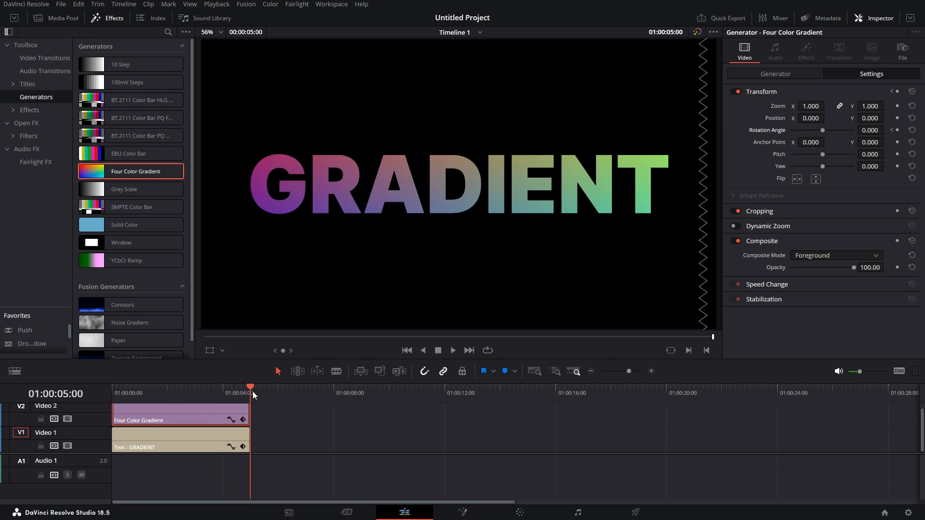
left_click(897, 130)
left_click(875, 133)
type("360")
key("Return")
left_click_drag(241, 401, 110, 401)
key("space")
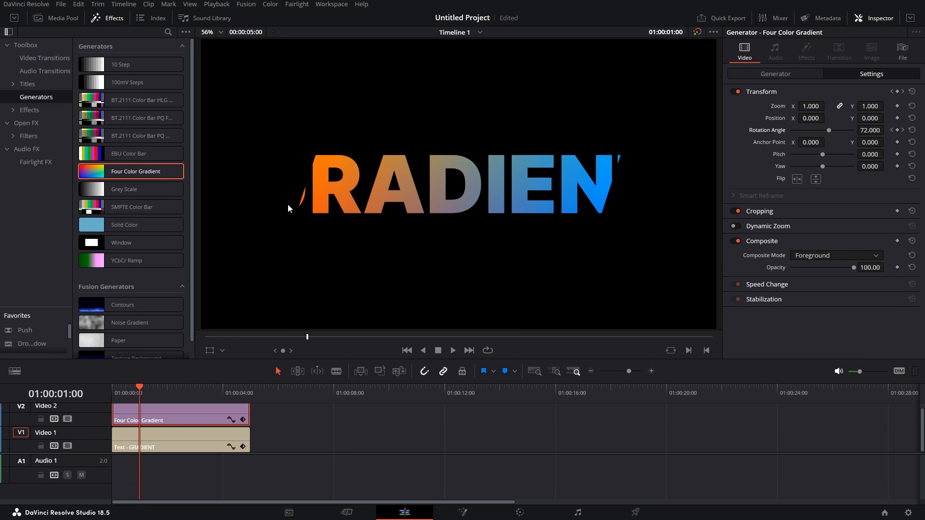
Disable the GRADIENT title clip and, with the axes unlinked, set the gradient clip's zoom to X 1.490 and Y 2.080.
left_click(184, 441)
key("d")
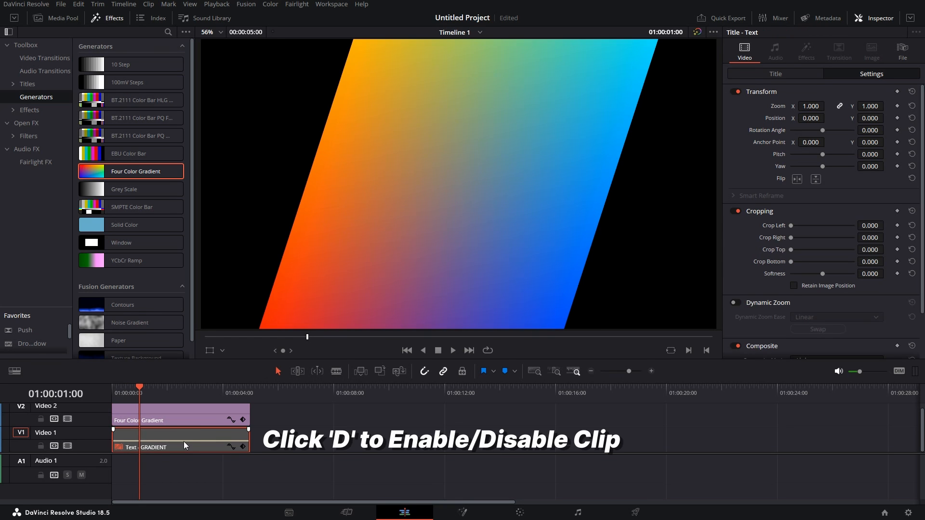
left_click(198, 419)
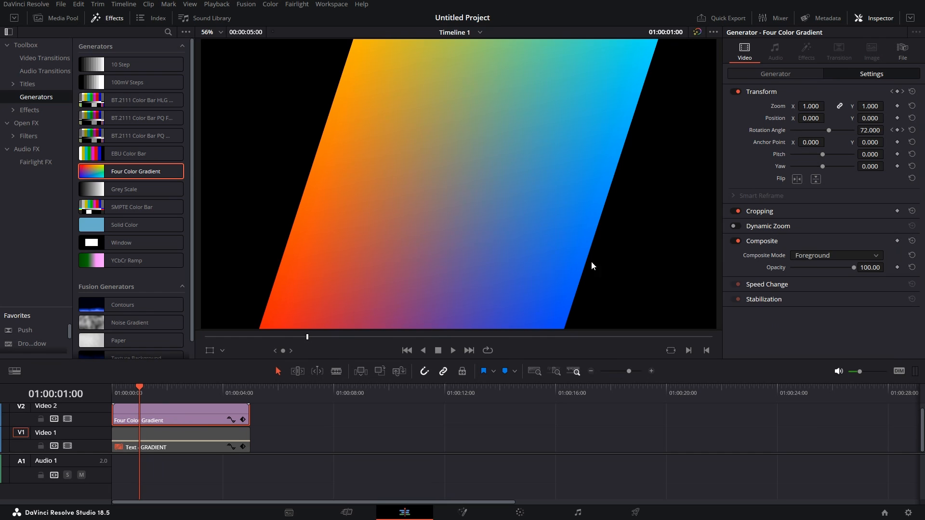
mouse_move(140, 389)
left_mouse_down()
mouse_move(120, 394)
mouse_move(128, 392)
left_mouse_up()
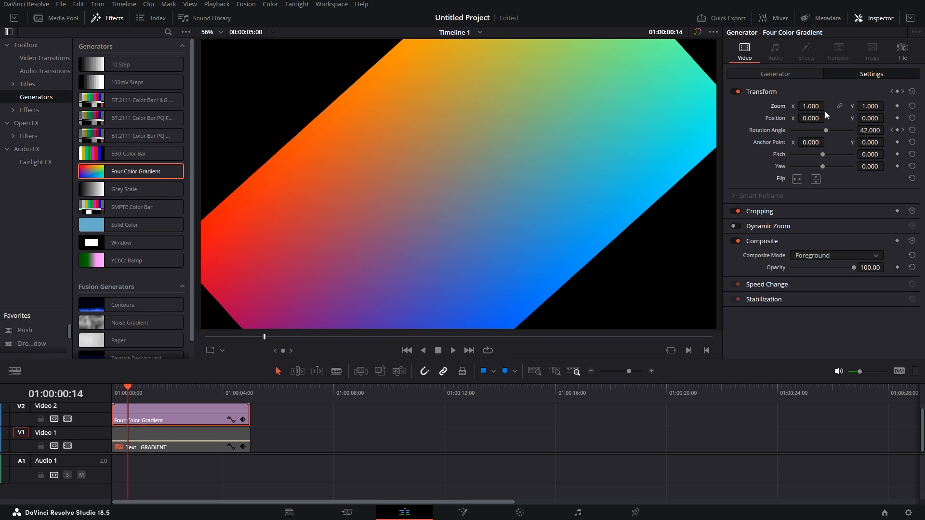
left_click_drag(812, 107, 906, 105)
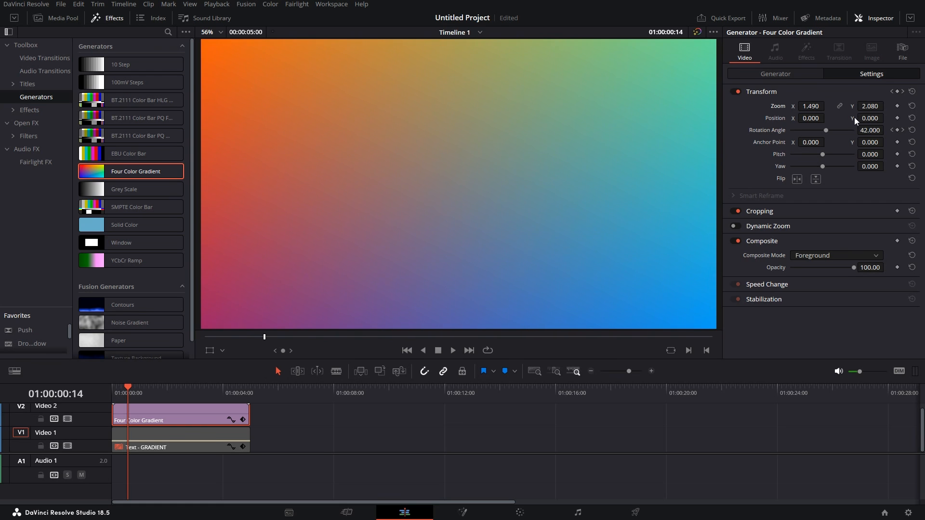
Play the enlarged rotating gradient from the start to check that it covers the whole frame.
left_click(133, 390)
left_click_drag(123, 389, 108, 389)
key("space")
key("space")
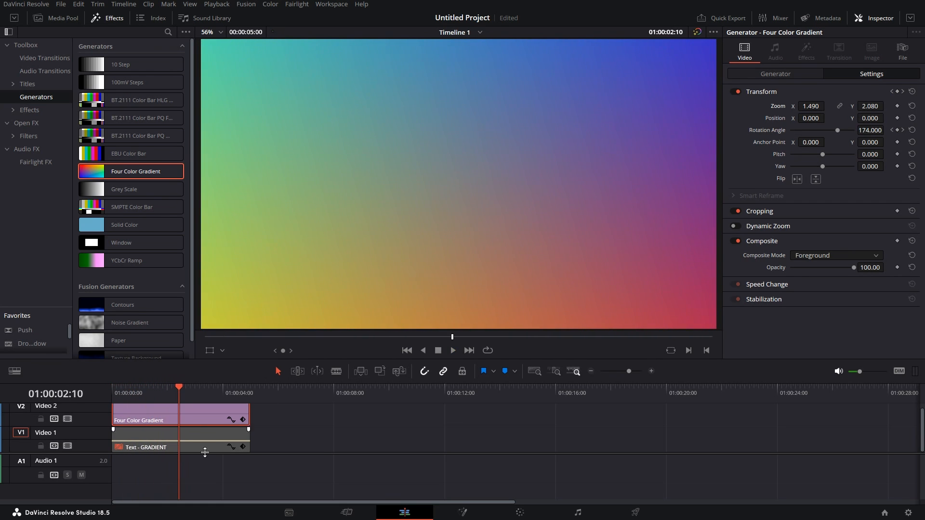
Re-enable the GRADIENT title clip on Video 1 and save the project.
left_click(180, 436)
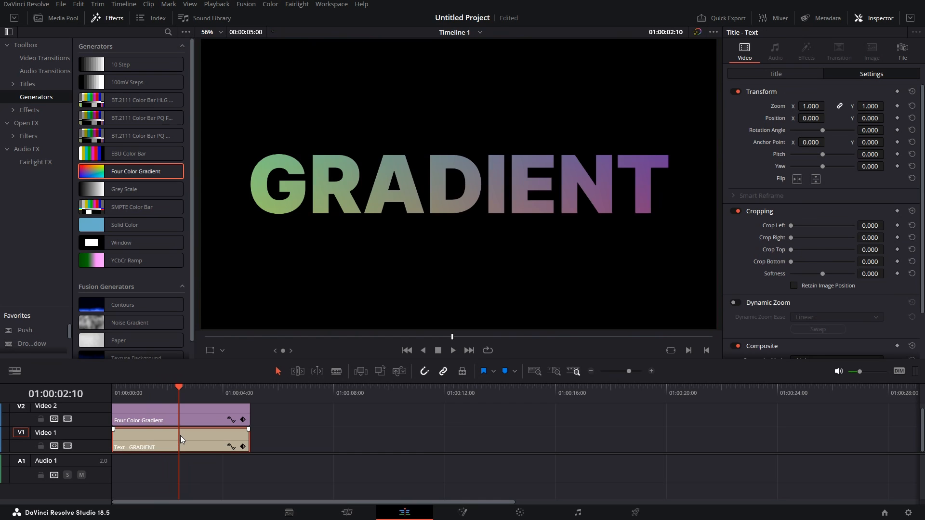
key("ctrl+s")
key("d")
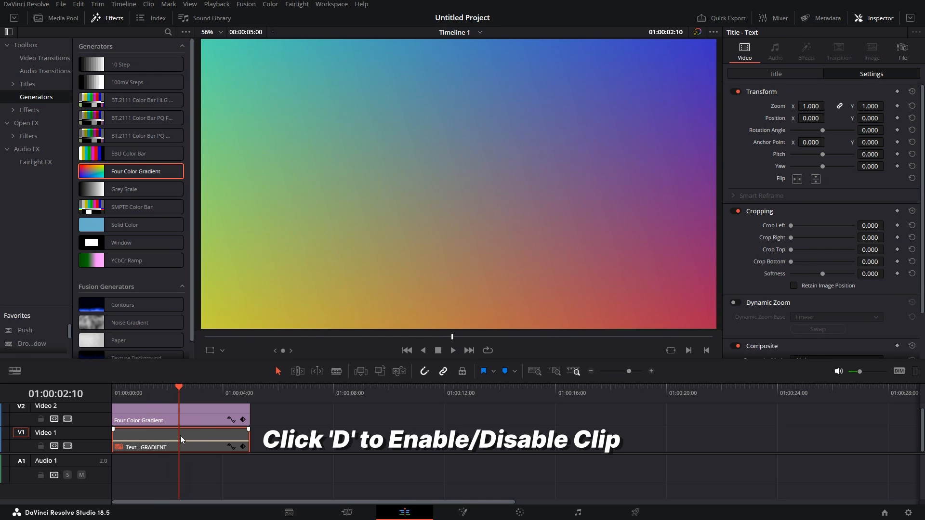
key("d")
key("d")
key("d")
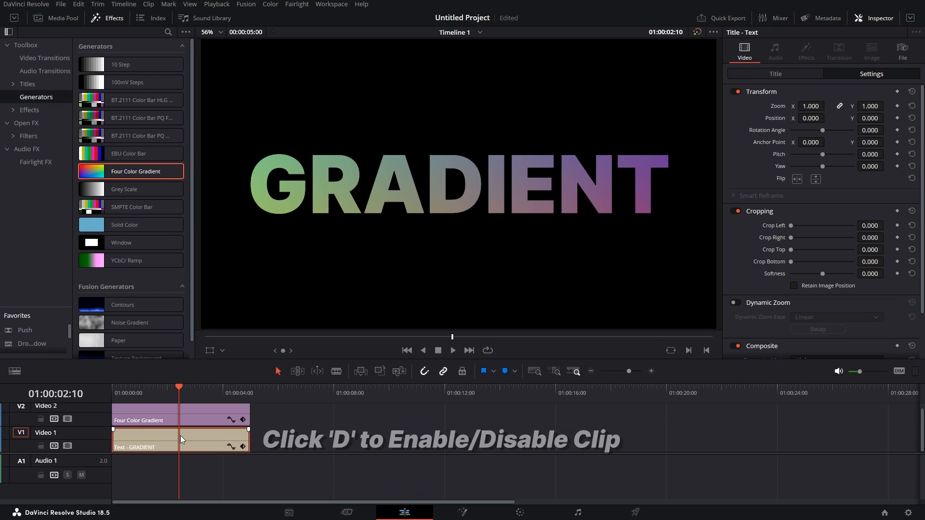
Play the timeline from the start to check the rotating gradient inside the title text.
key("Home")
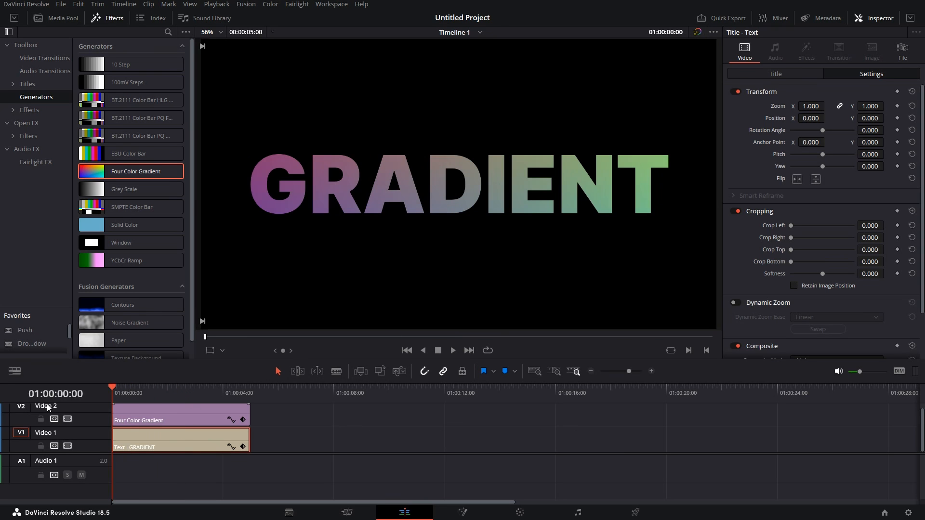
key("space")
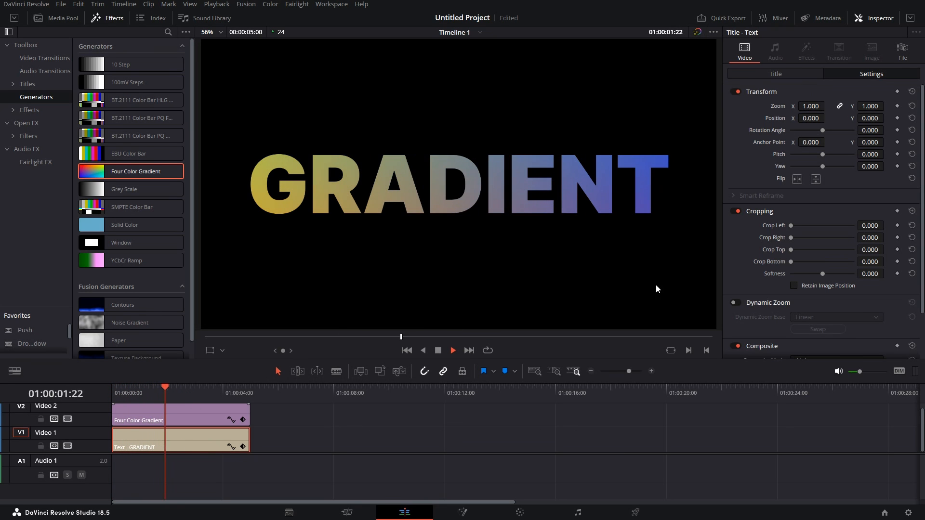
key("space")
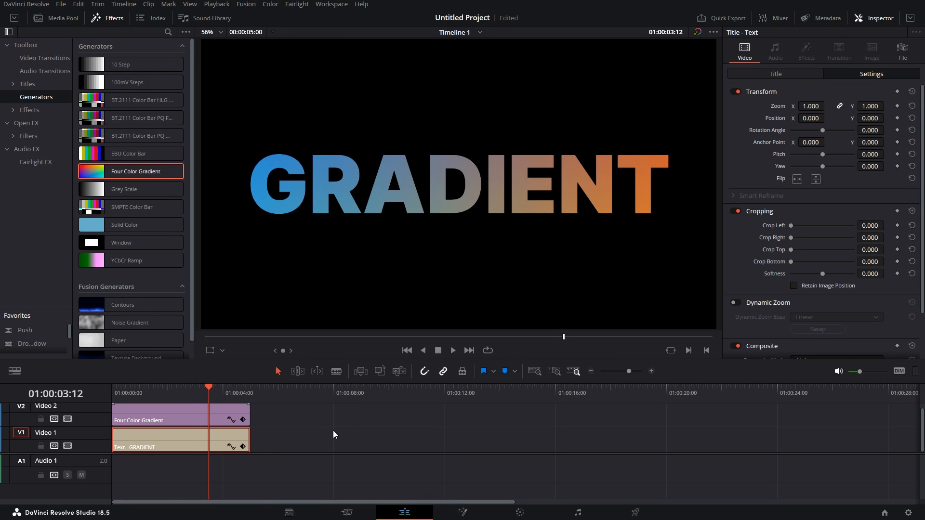
Shift the gradient and title clips up one track and place the pexels video on Video 1 at the timeline start.
left_click(333, 434)
left_click_drag(328, 438, 202, 414)
left_click(72, 19)
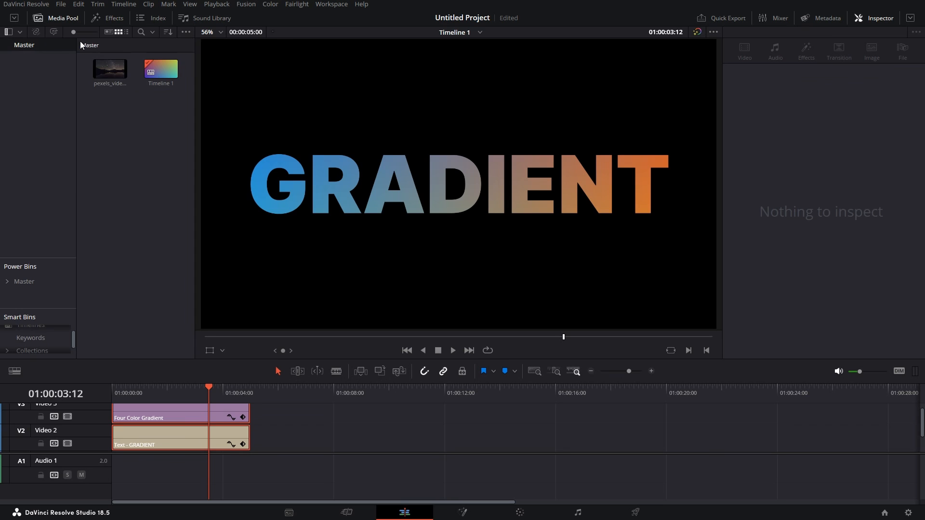
left_click_drag(110, 68, 155, 450)
Play from the start to preview the gradient title over the video background.
key("Home")
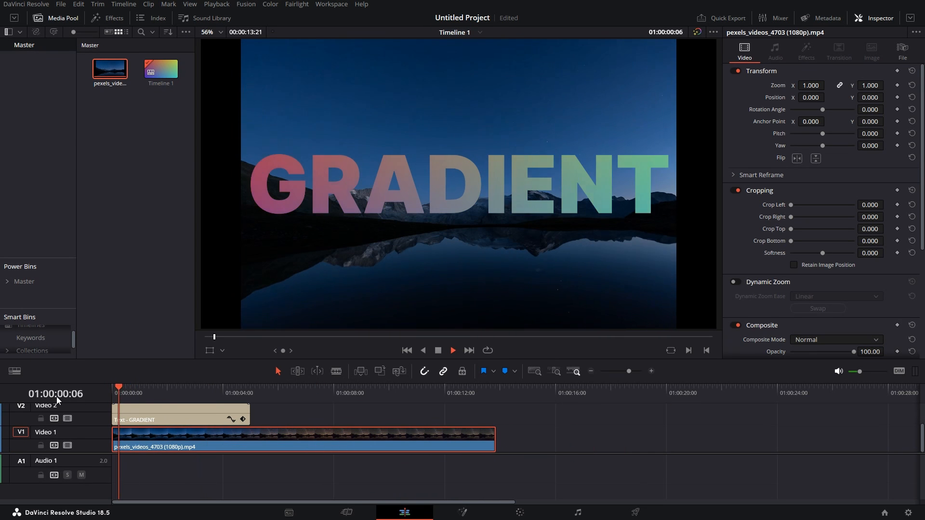
key("space")
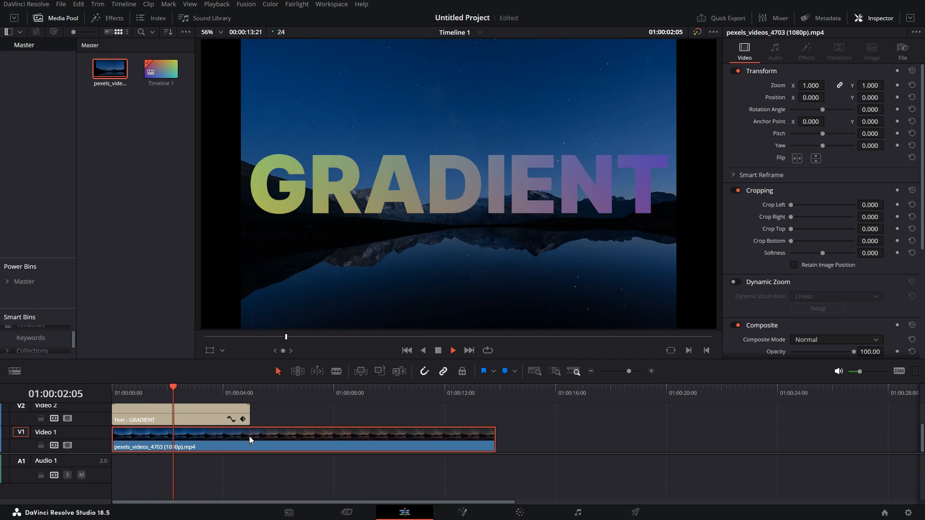
key("space")
Move the Four Color Gradient and GRADIENT title clips together about 1.5 seconds along the timeline.
left_click_drag(520, 454, 516, 491)
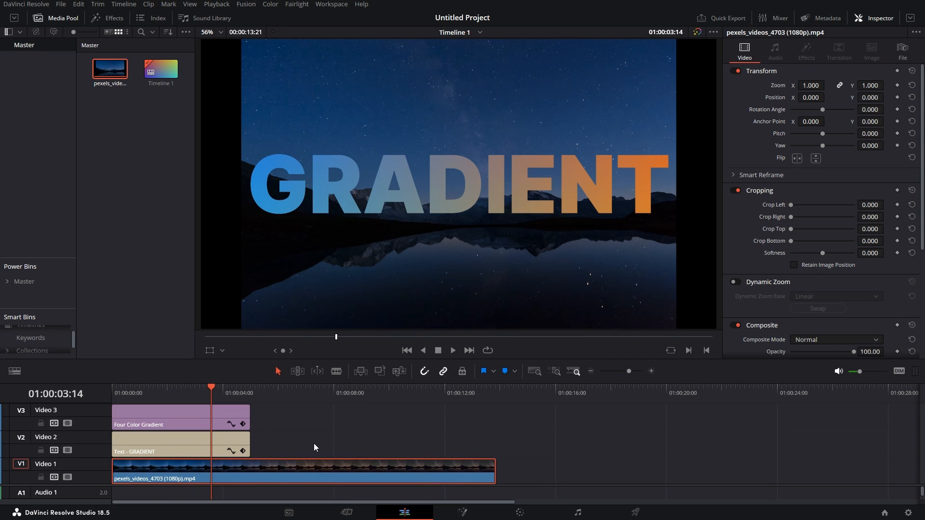
left_click_drag(314, 444, 212, 415)
mouse_move(229, 440)
left_mouse_down()
mouse_move(361, 461)
mouse_move(451, 440)
mouse_move(246, 438)
left_mouse_up()
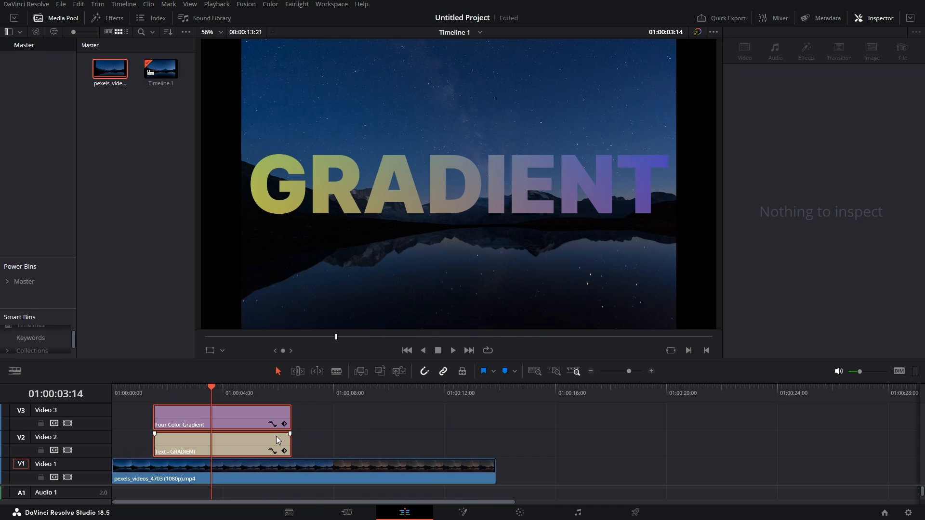
Combine the selected gradient and title clips into a new compound clip named gradient.
right_click(247, 418)
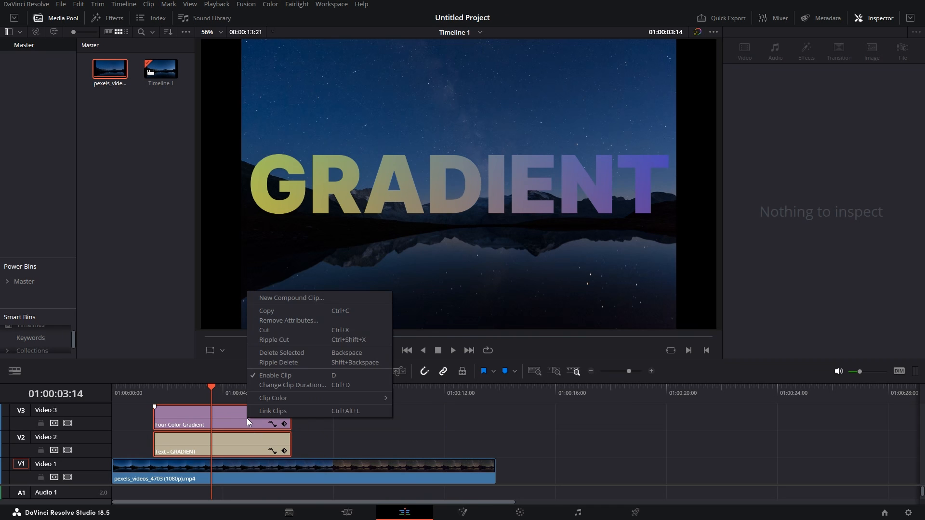
left_click(291, 298)
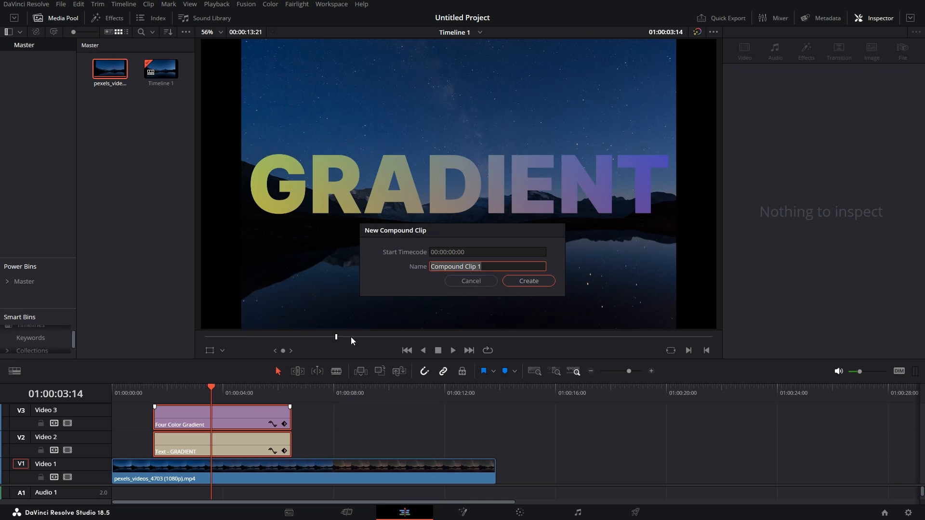
type("gra")
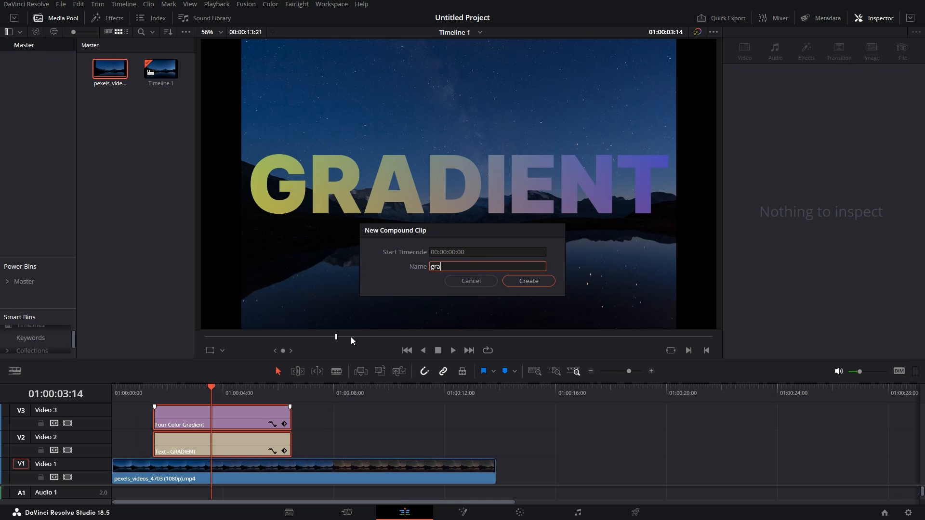
type("dient")
key("Return")
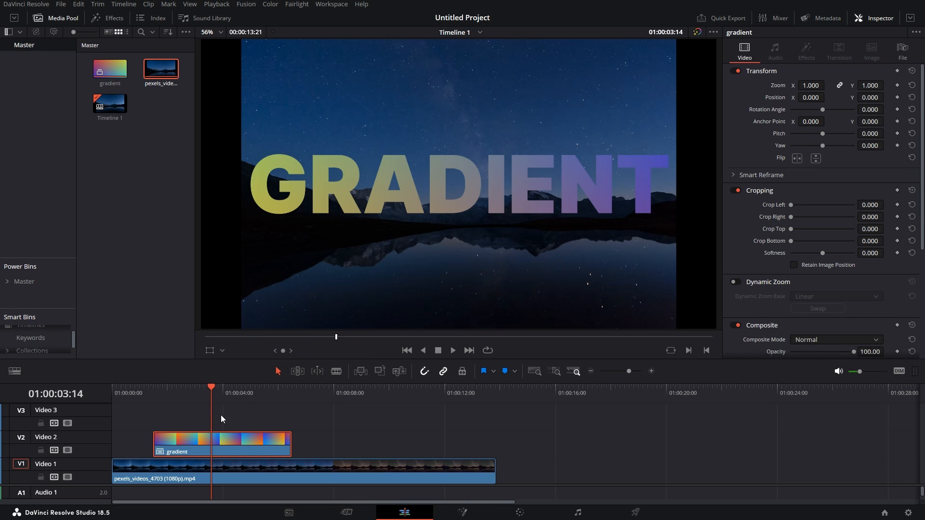
Move the compound clip about one second further along, scale it to a zoom of 0.600, and save the project.
left_click_drag(223, 438, 255, 443)
left_click_drag(815, 85, 796, 85)
key("ctrl+s")
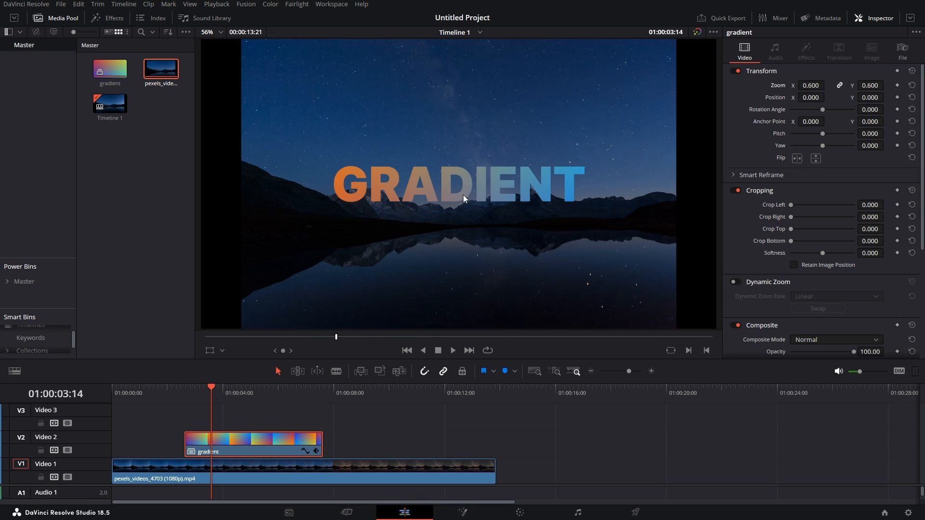
Open the compound clip in its own timeline and view the text properties of the GRADIENT title inside it.
right_click(253, 440)
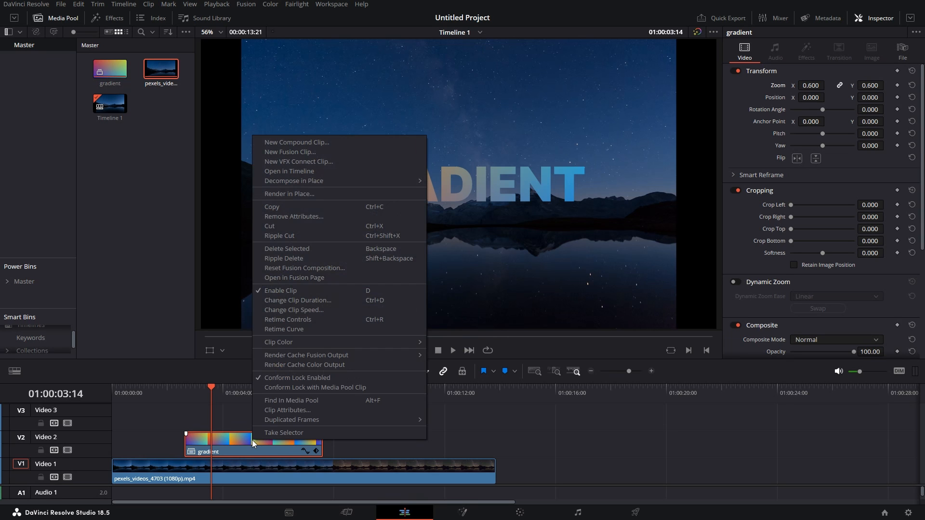
left_click(344, 172)
left_click(221, 435)
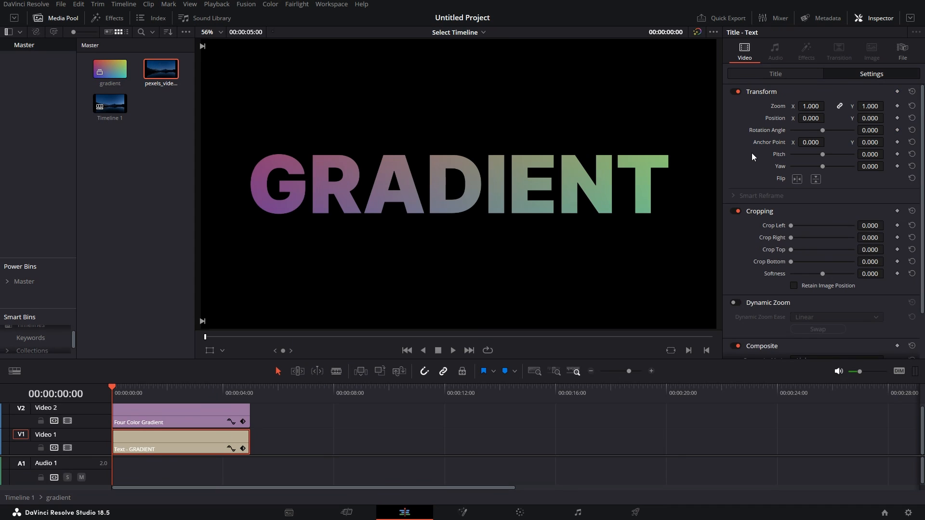
left_click(791, 76)
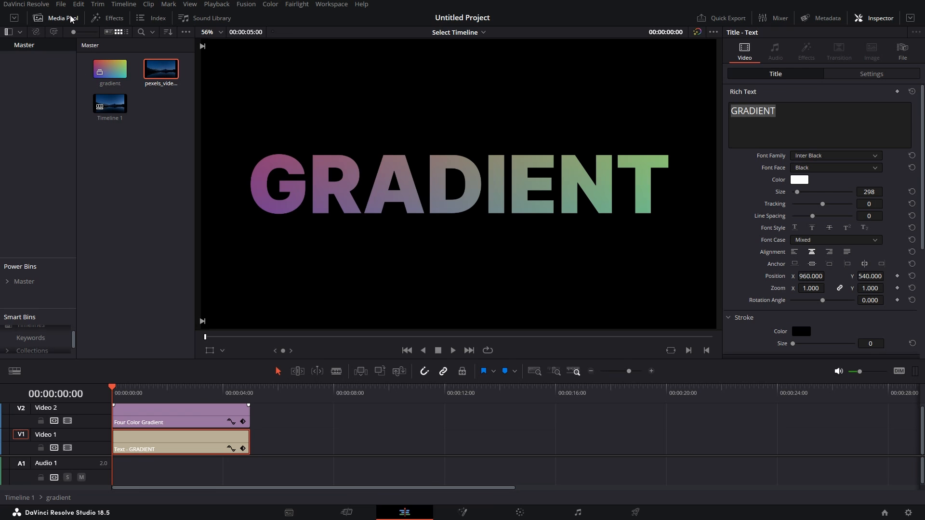
Return to Timeline 1 and decompose the gradient compound clip in place using clips only.
left_click(97, 90)
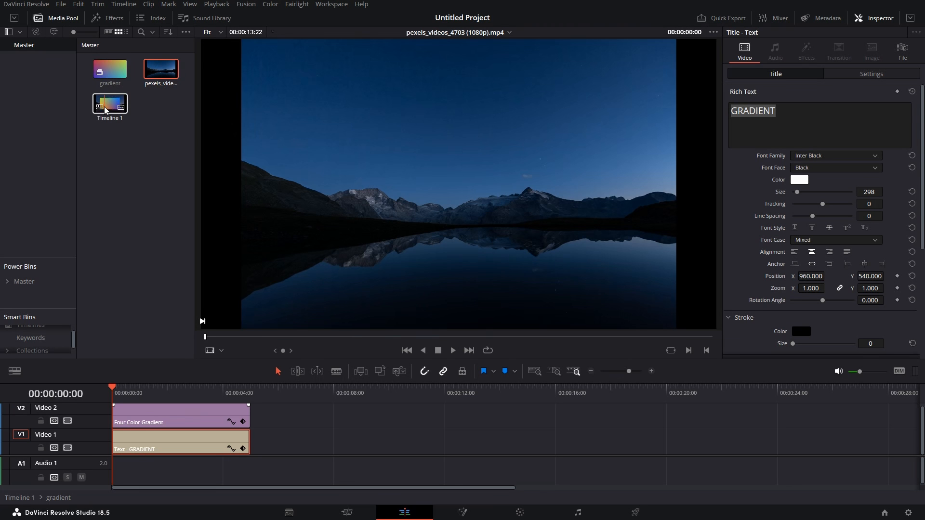
double_click(109, 106)
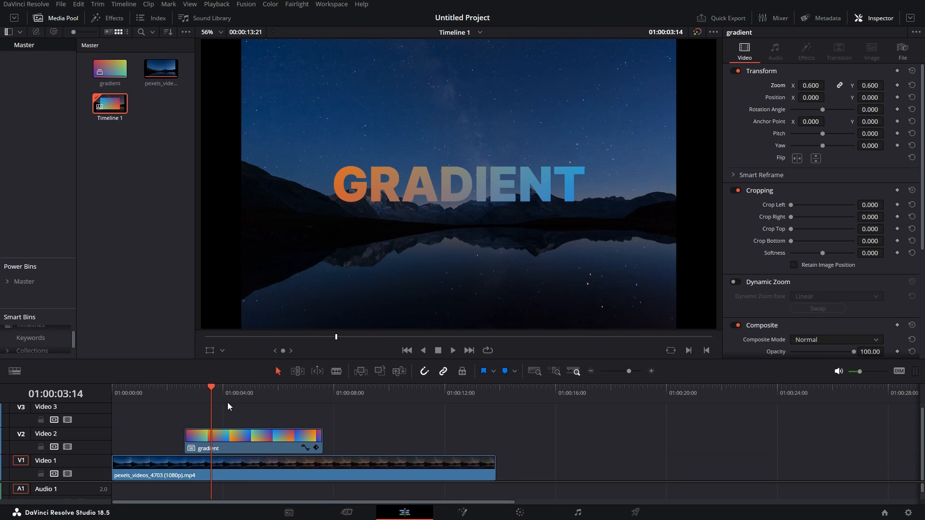
left_click(253, 443)
right_click(259, 440)
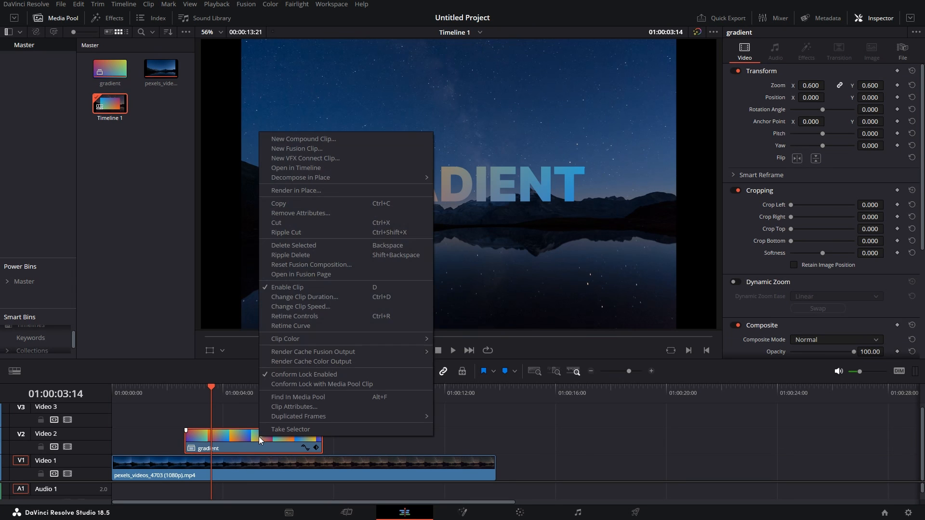
mouse_move(402, 177)
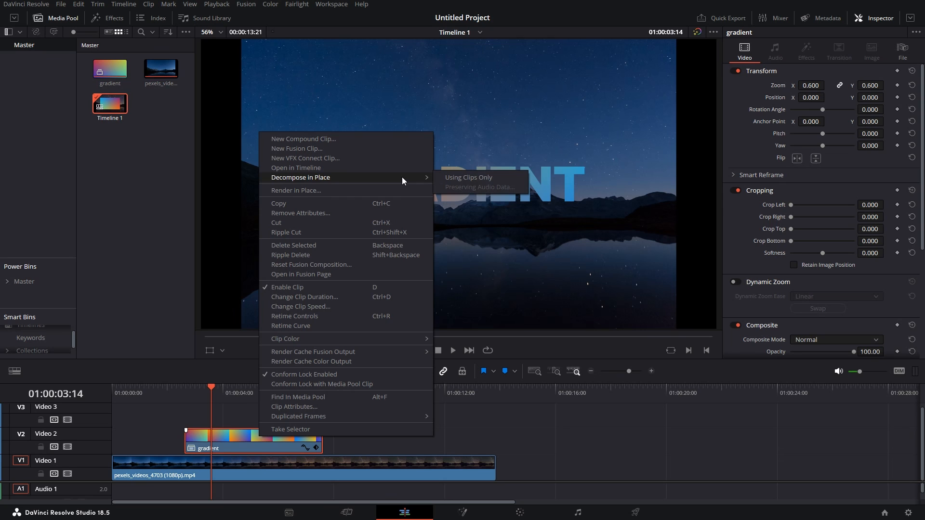
left_click(440, 178)
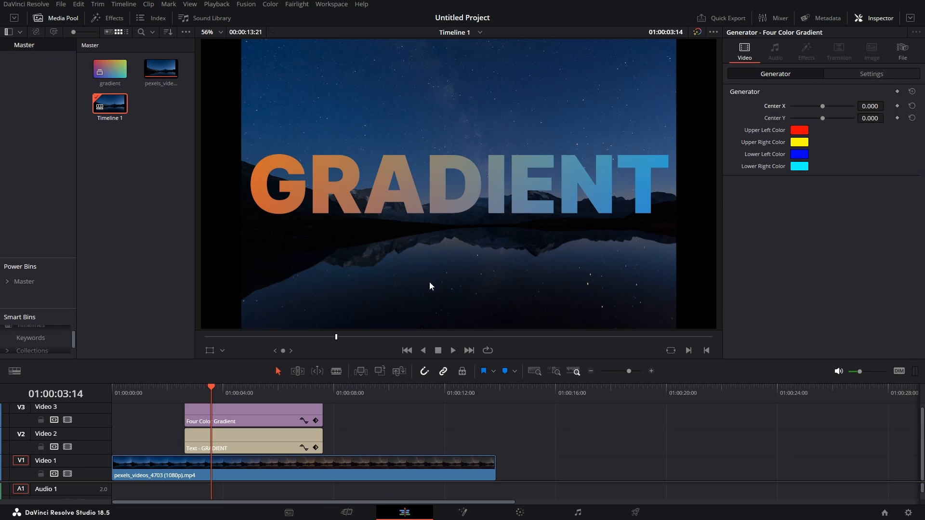